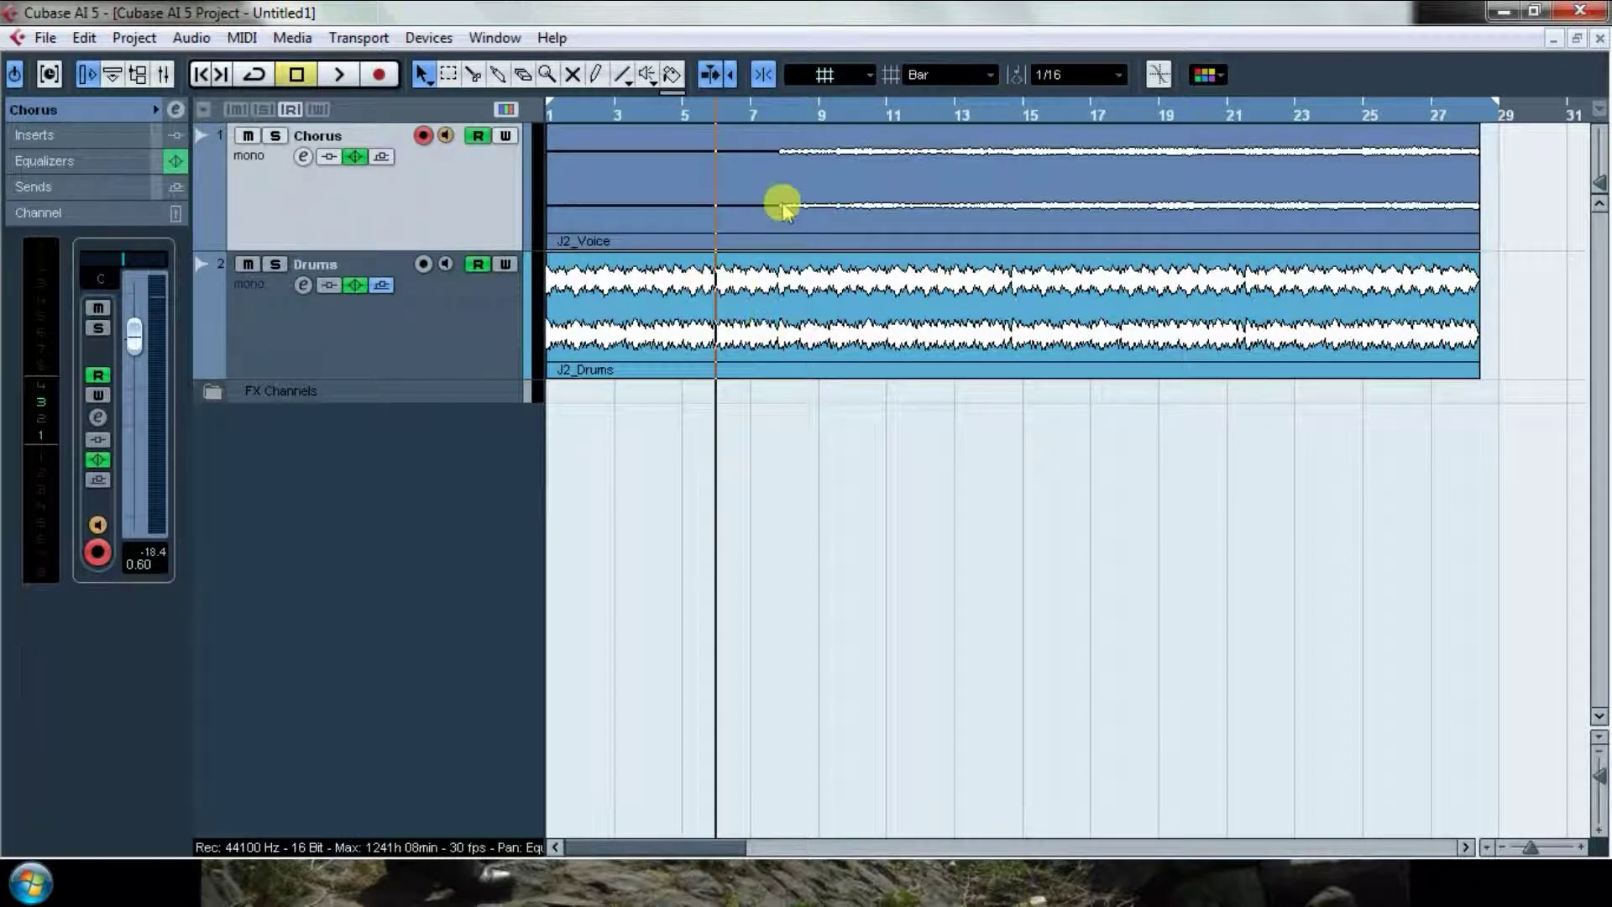
Play from bar 7, raise the Drums volume to -9.35, then stop and return to bar 6
left_click(752, 118)
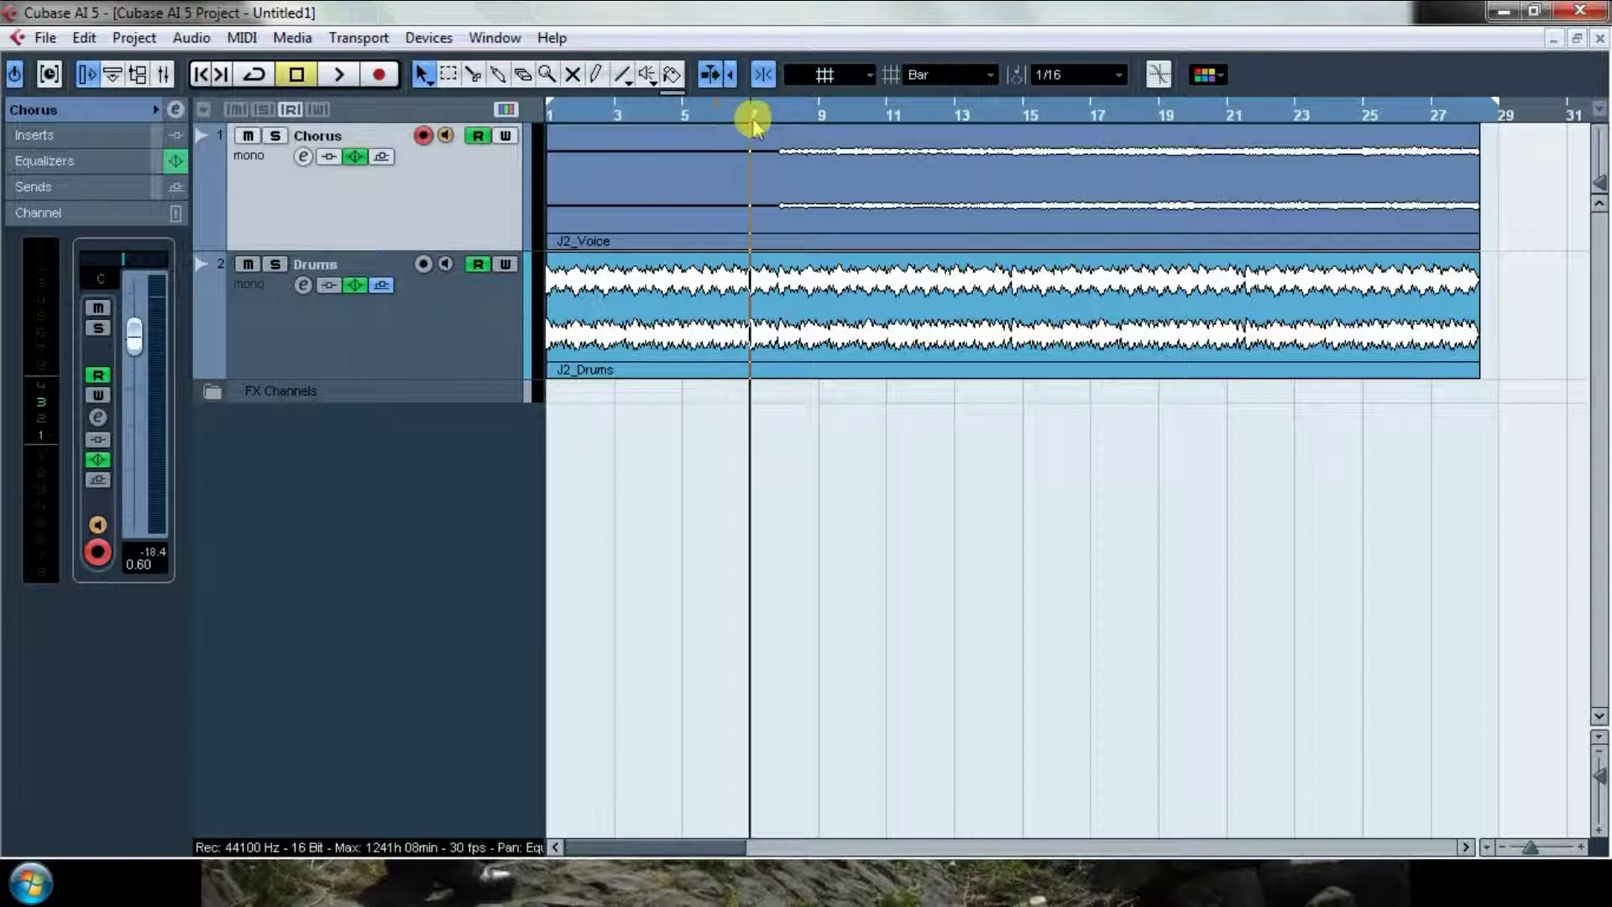
key("space")
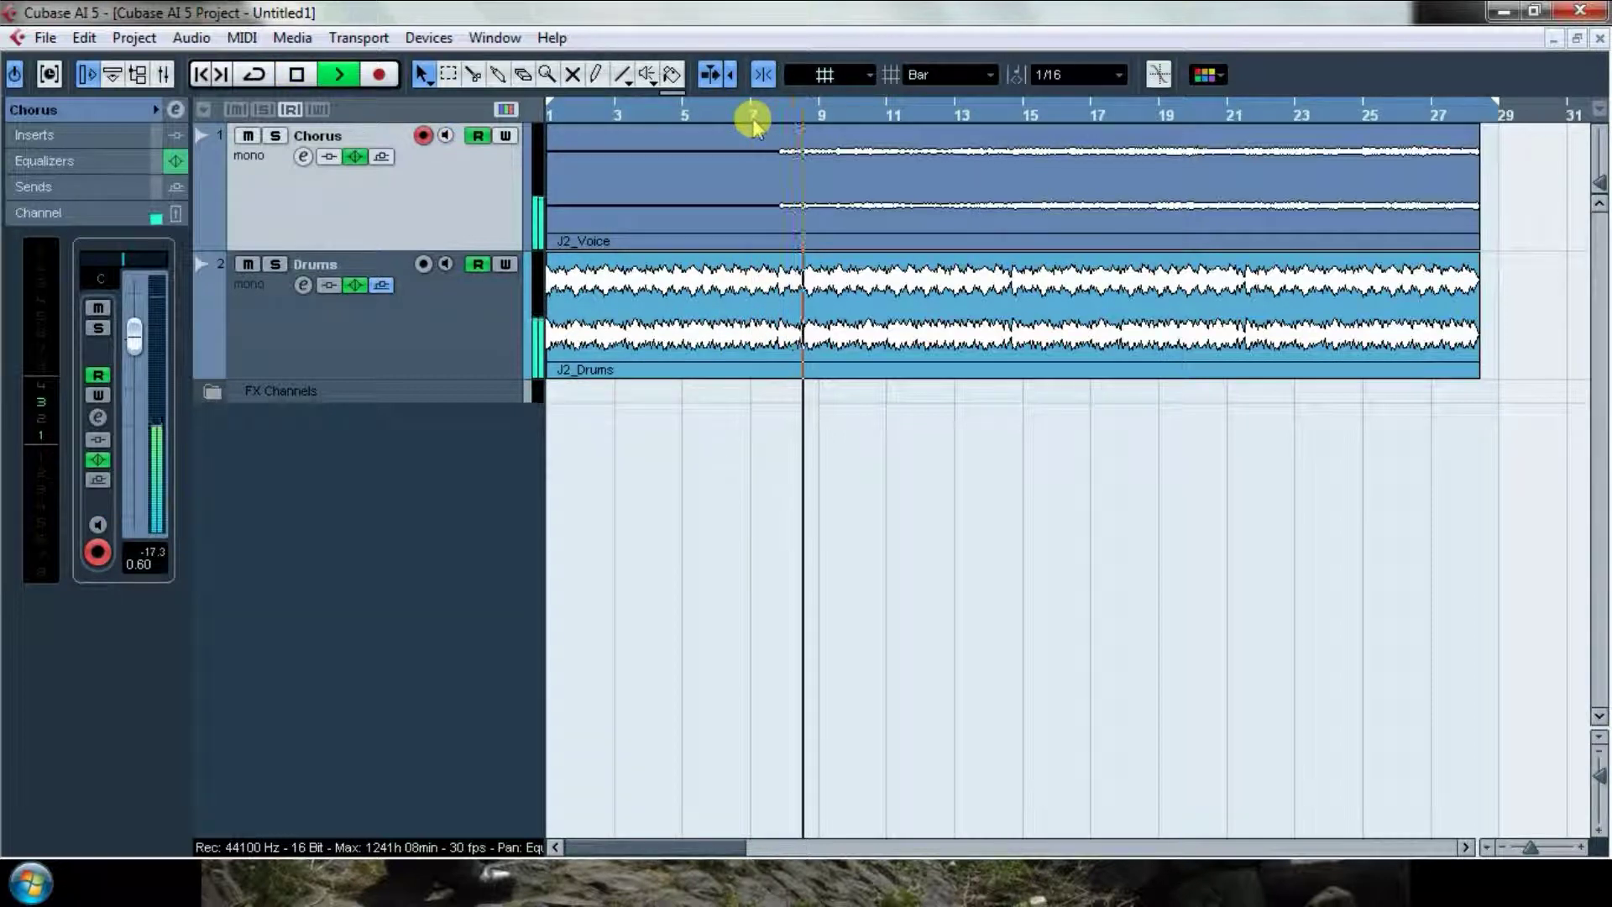
left_click(464, 295)
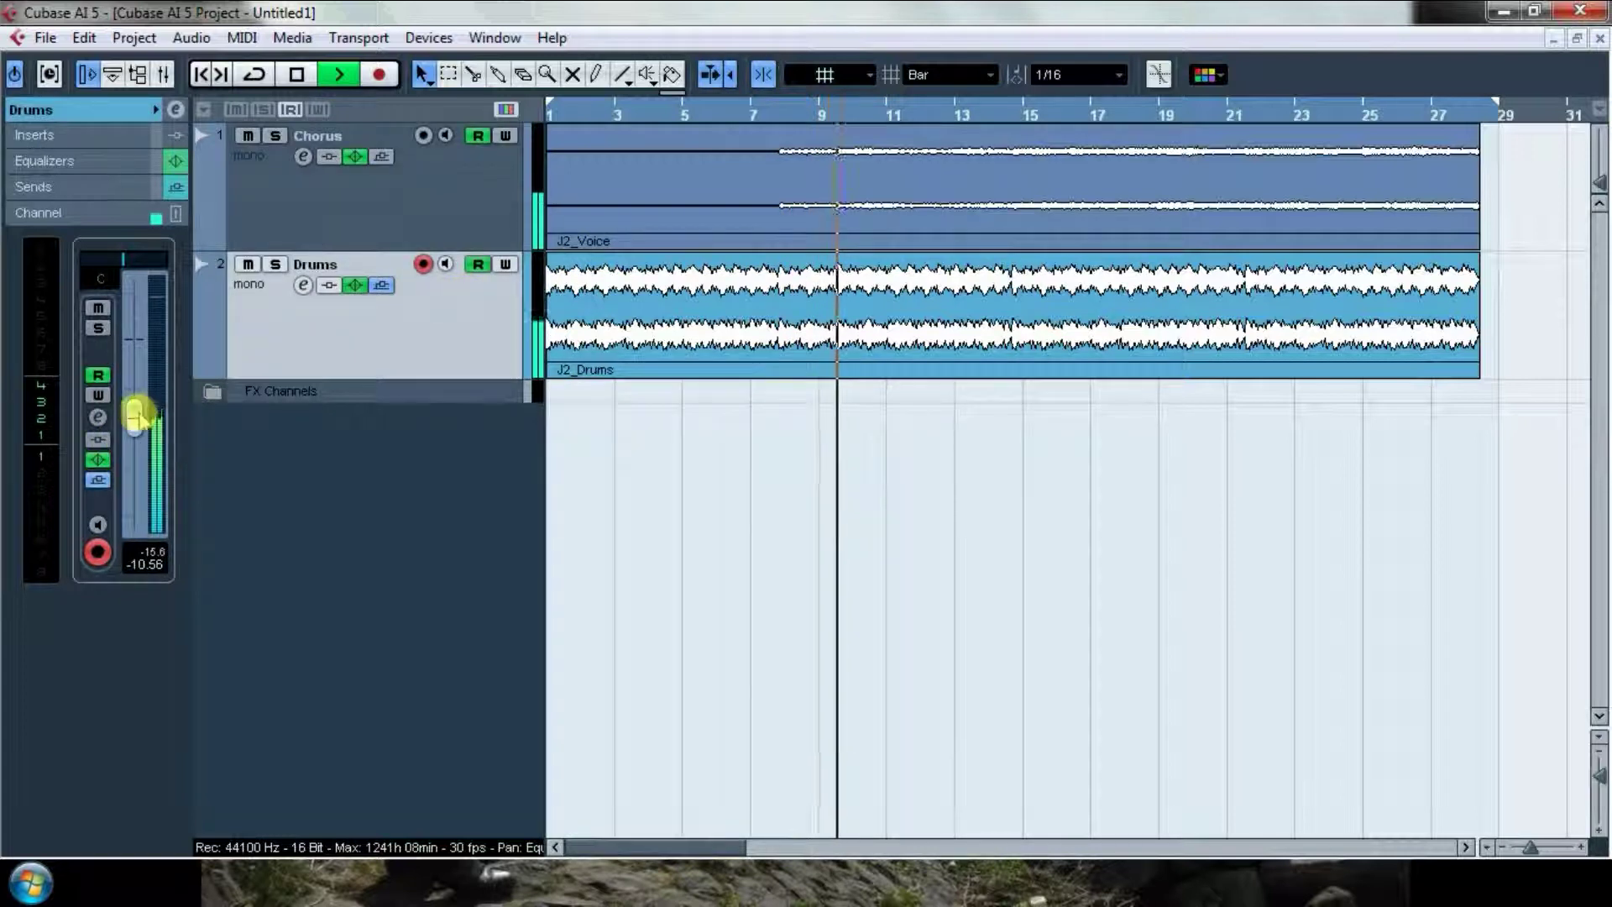
left_click_drag(136, 416, 136, 411)
key("space")
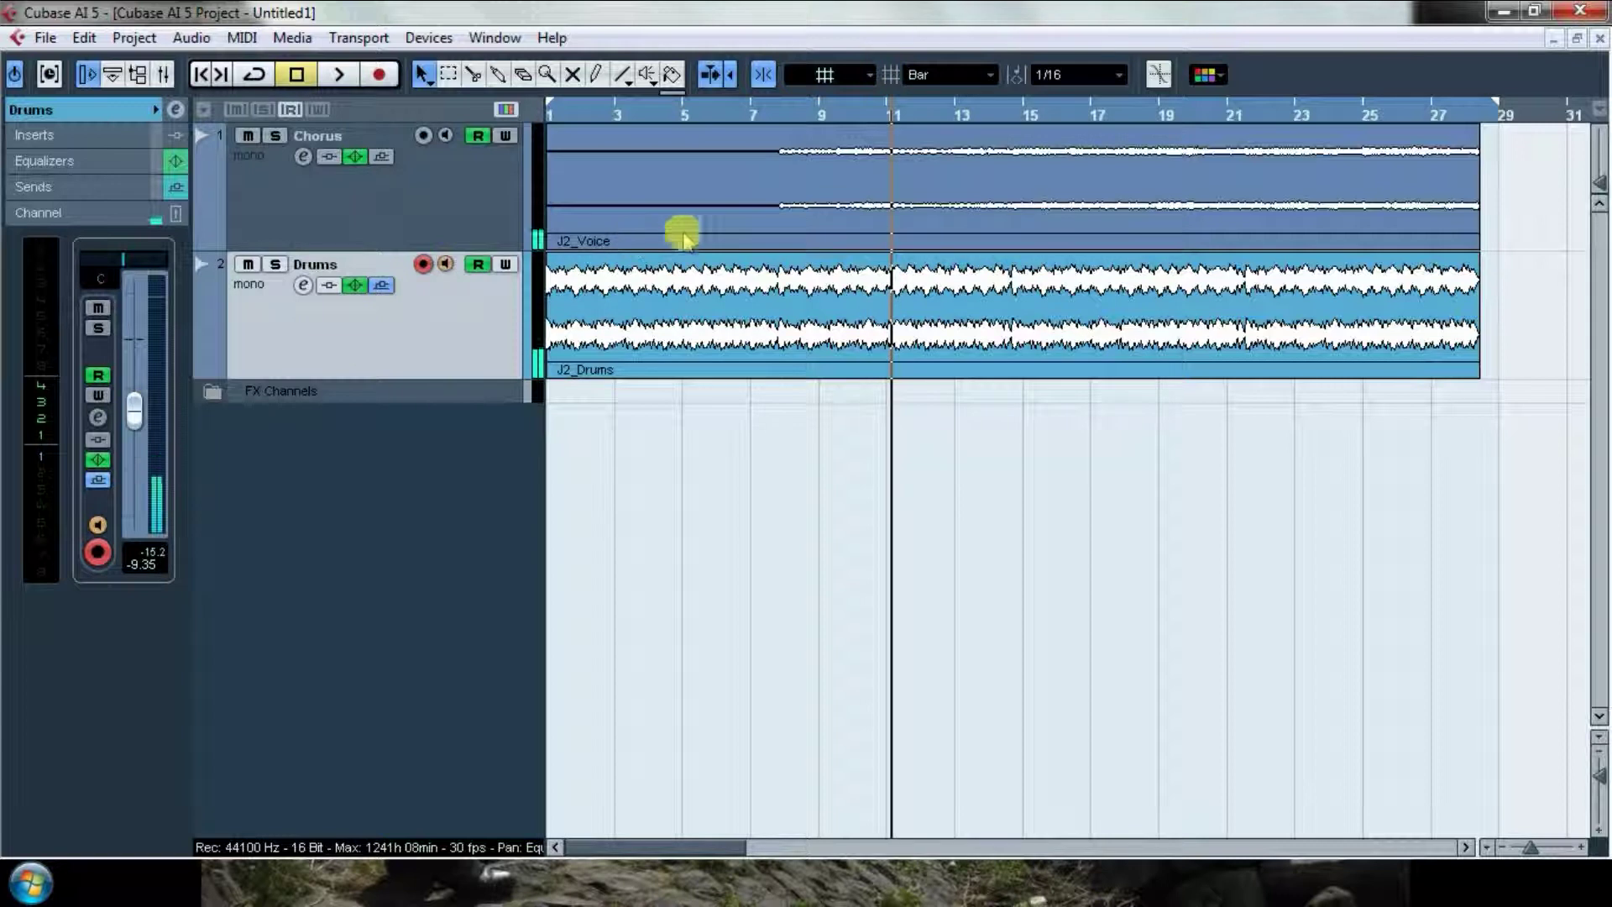
left_click(726, 118)
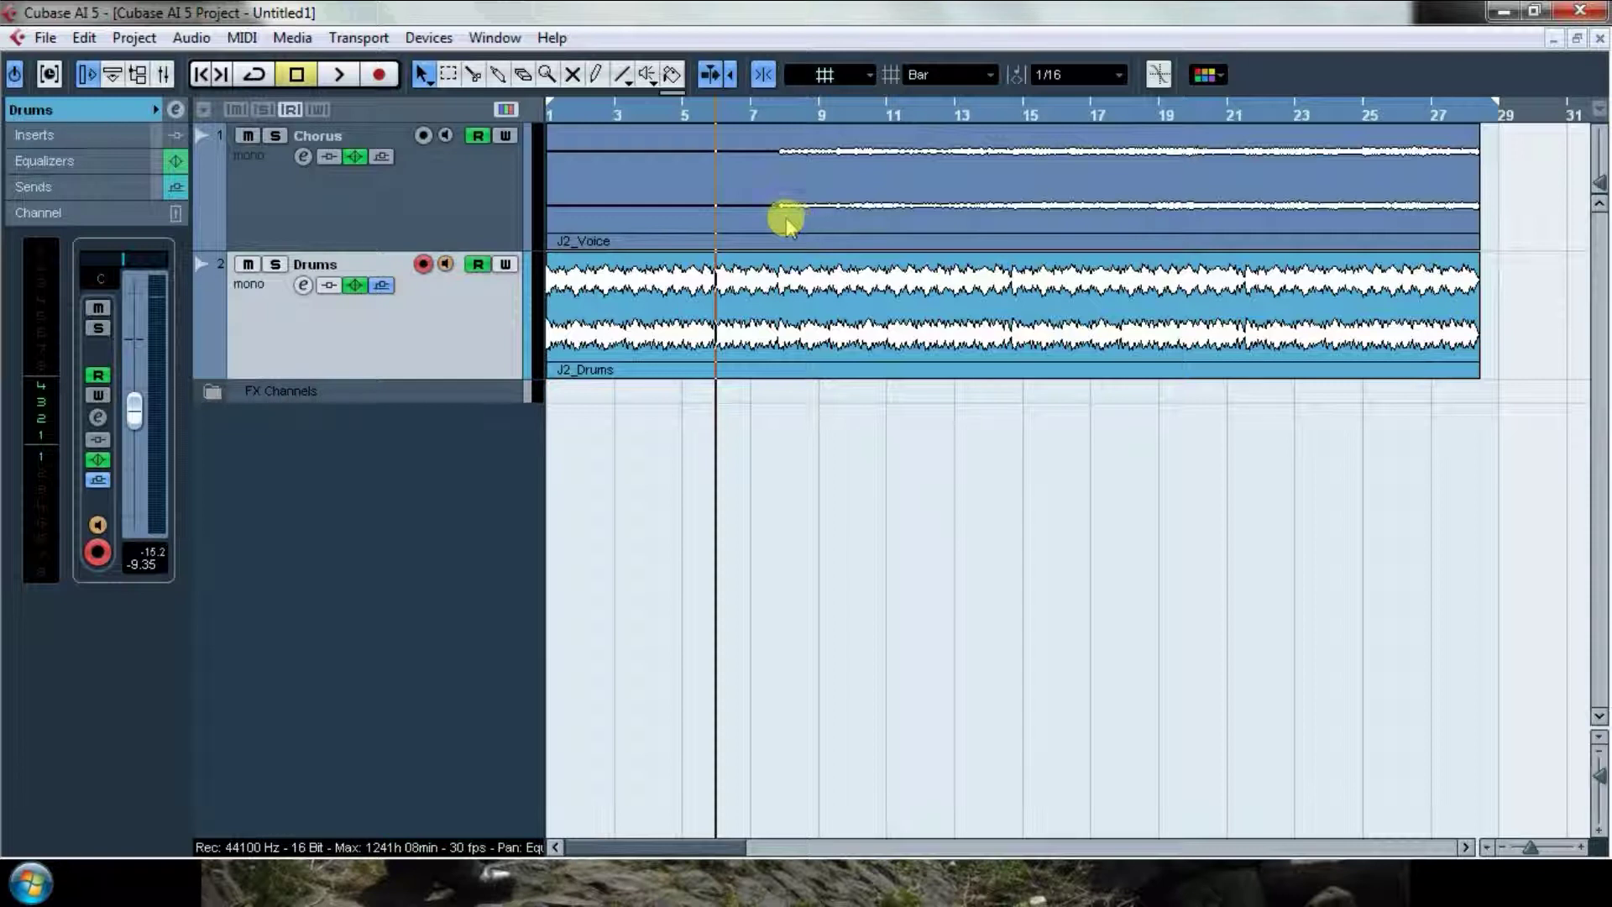
Display the Chorus Volume automation lane with Show Automation and enable its Write (W) button
left_click(429, 202)
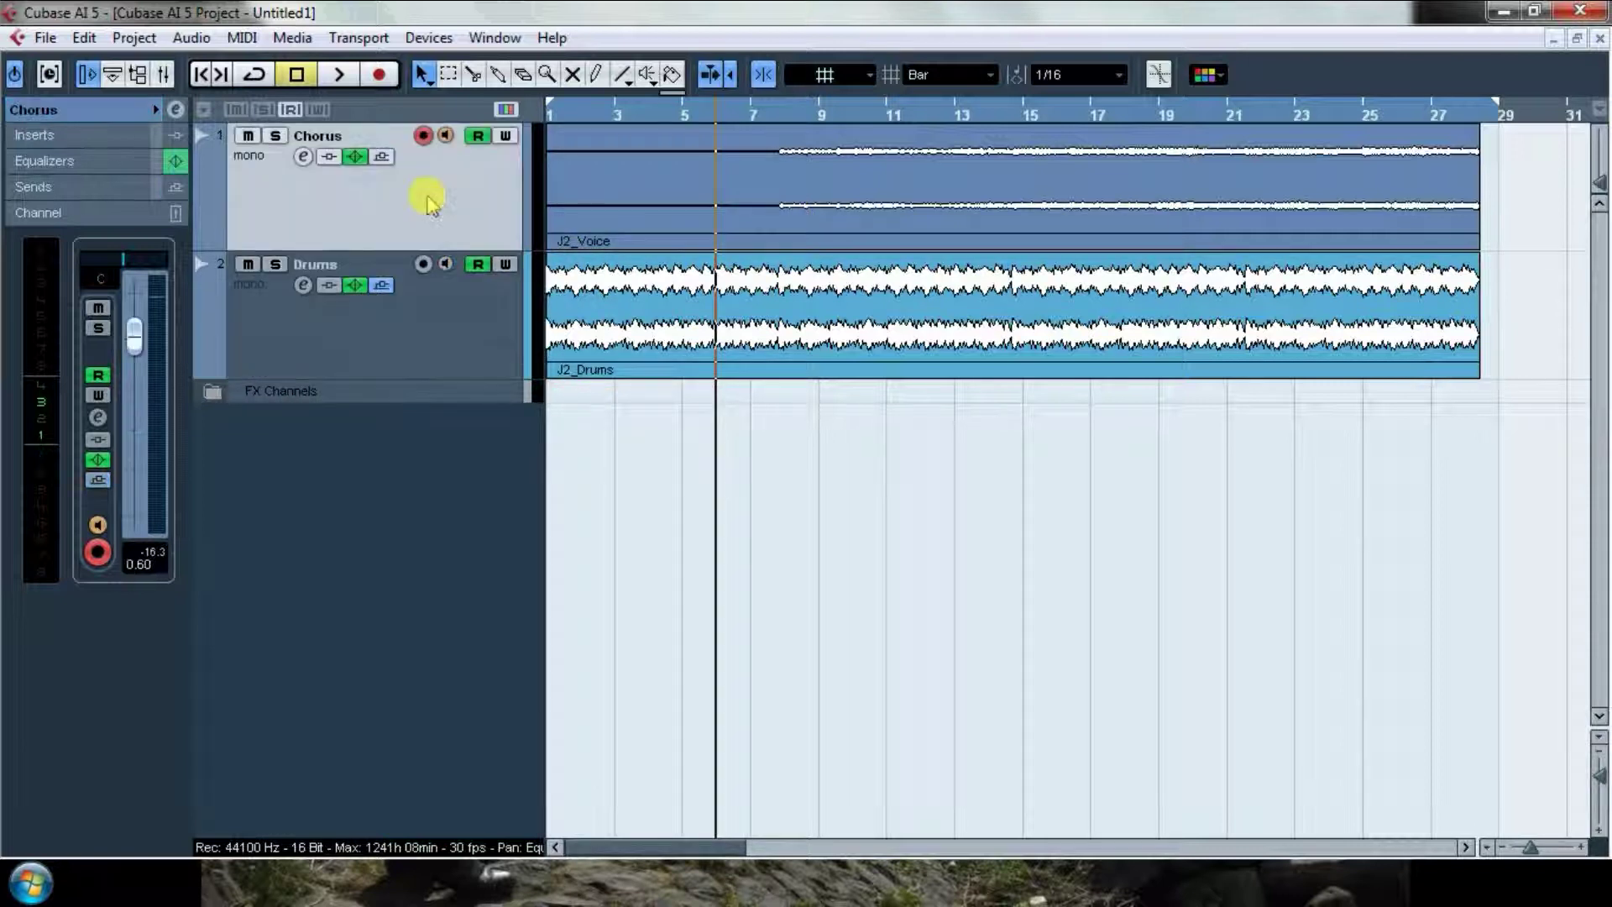
right_click(431, 204)
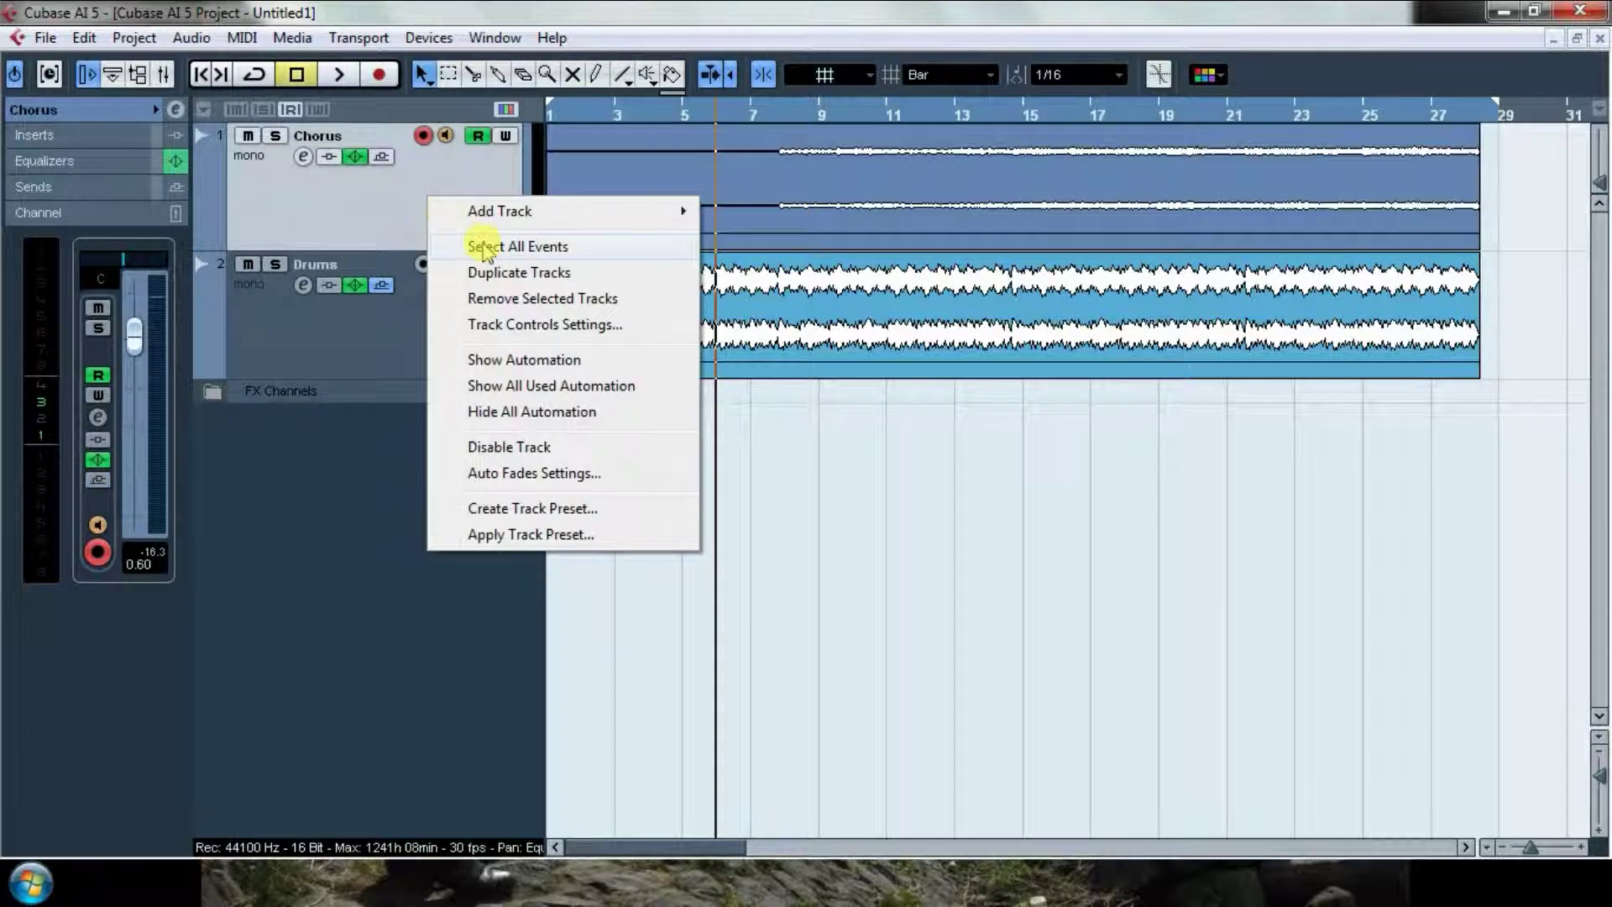
left_click(495, 360)
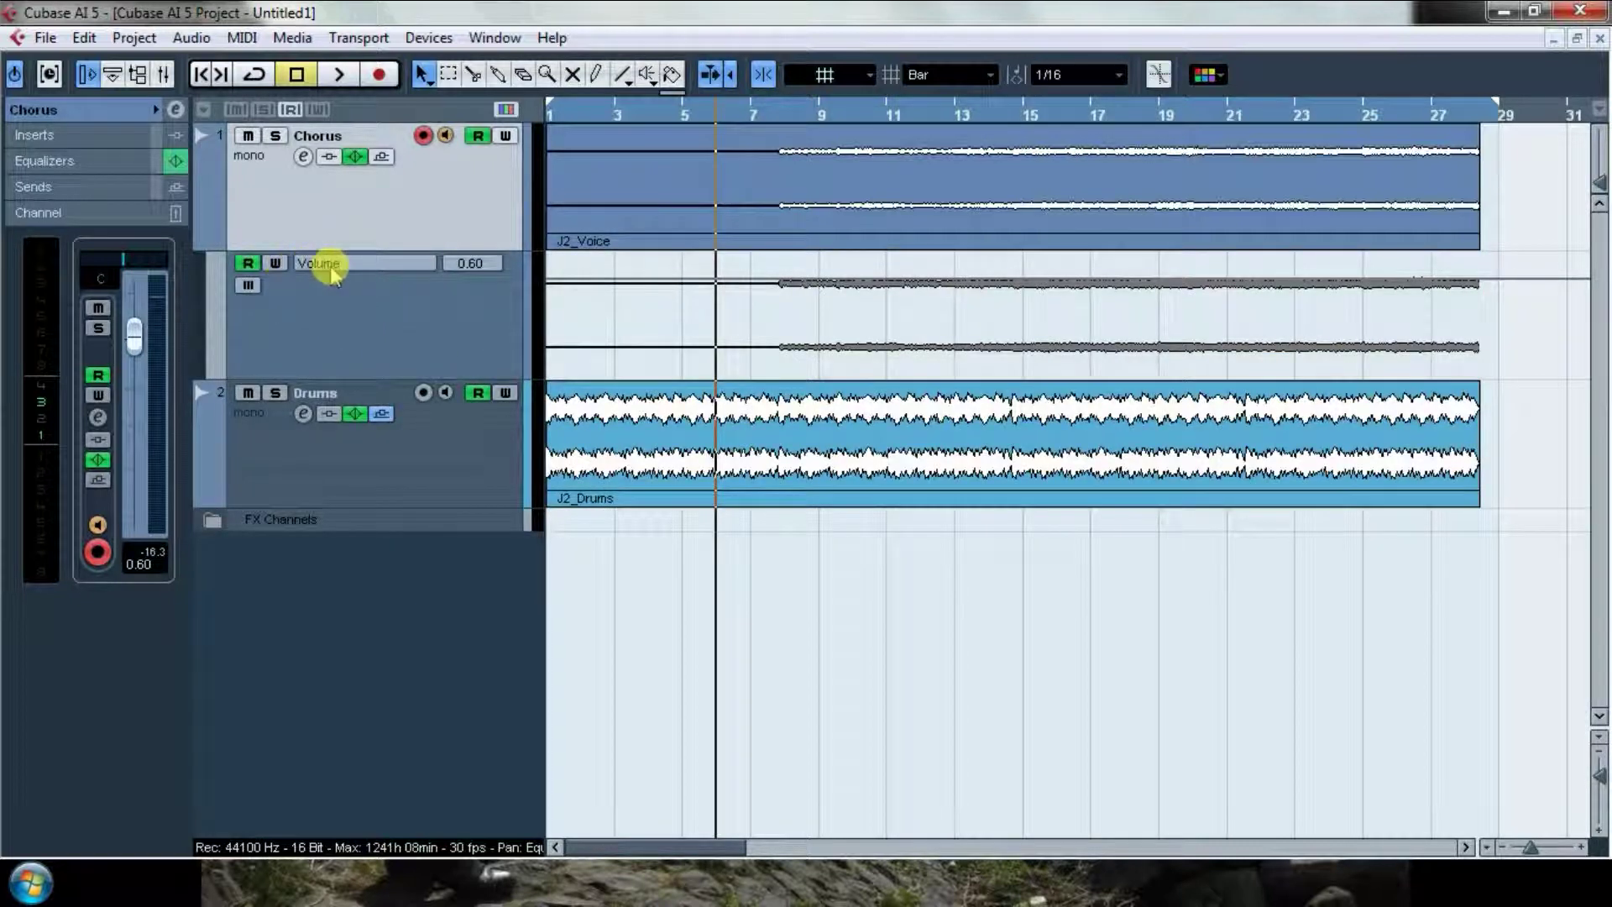
left_click(275, 264)
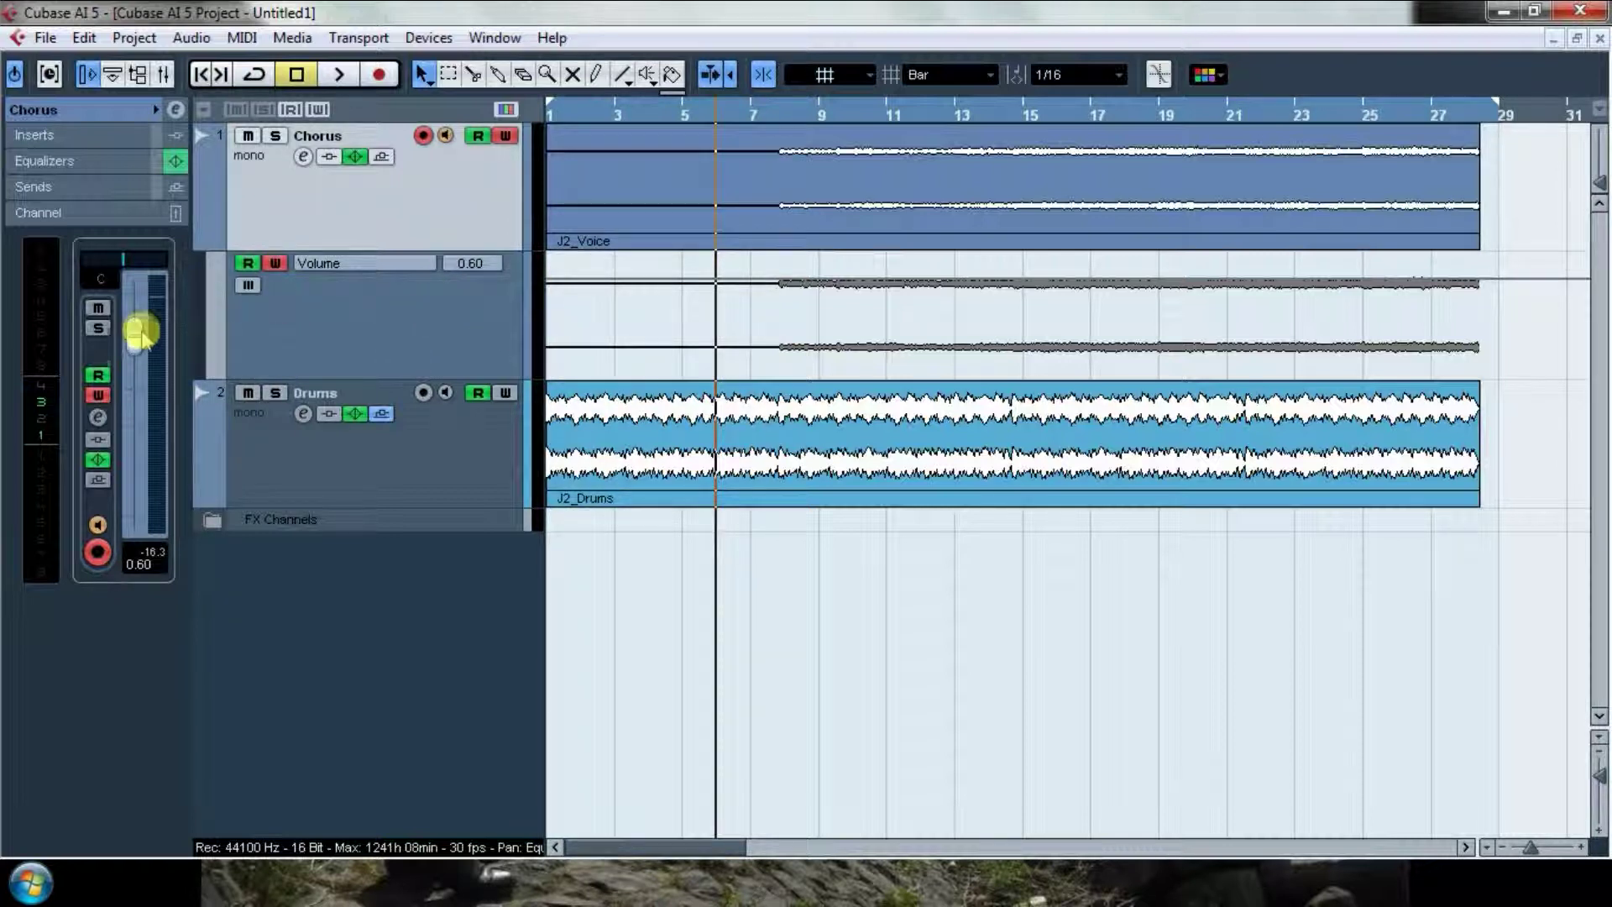
Record a Chorus fade-in from -∞ up to 3.94 during playback, then return to bar 6
left_click_drag(138, 332, 136, 530)
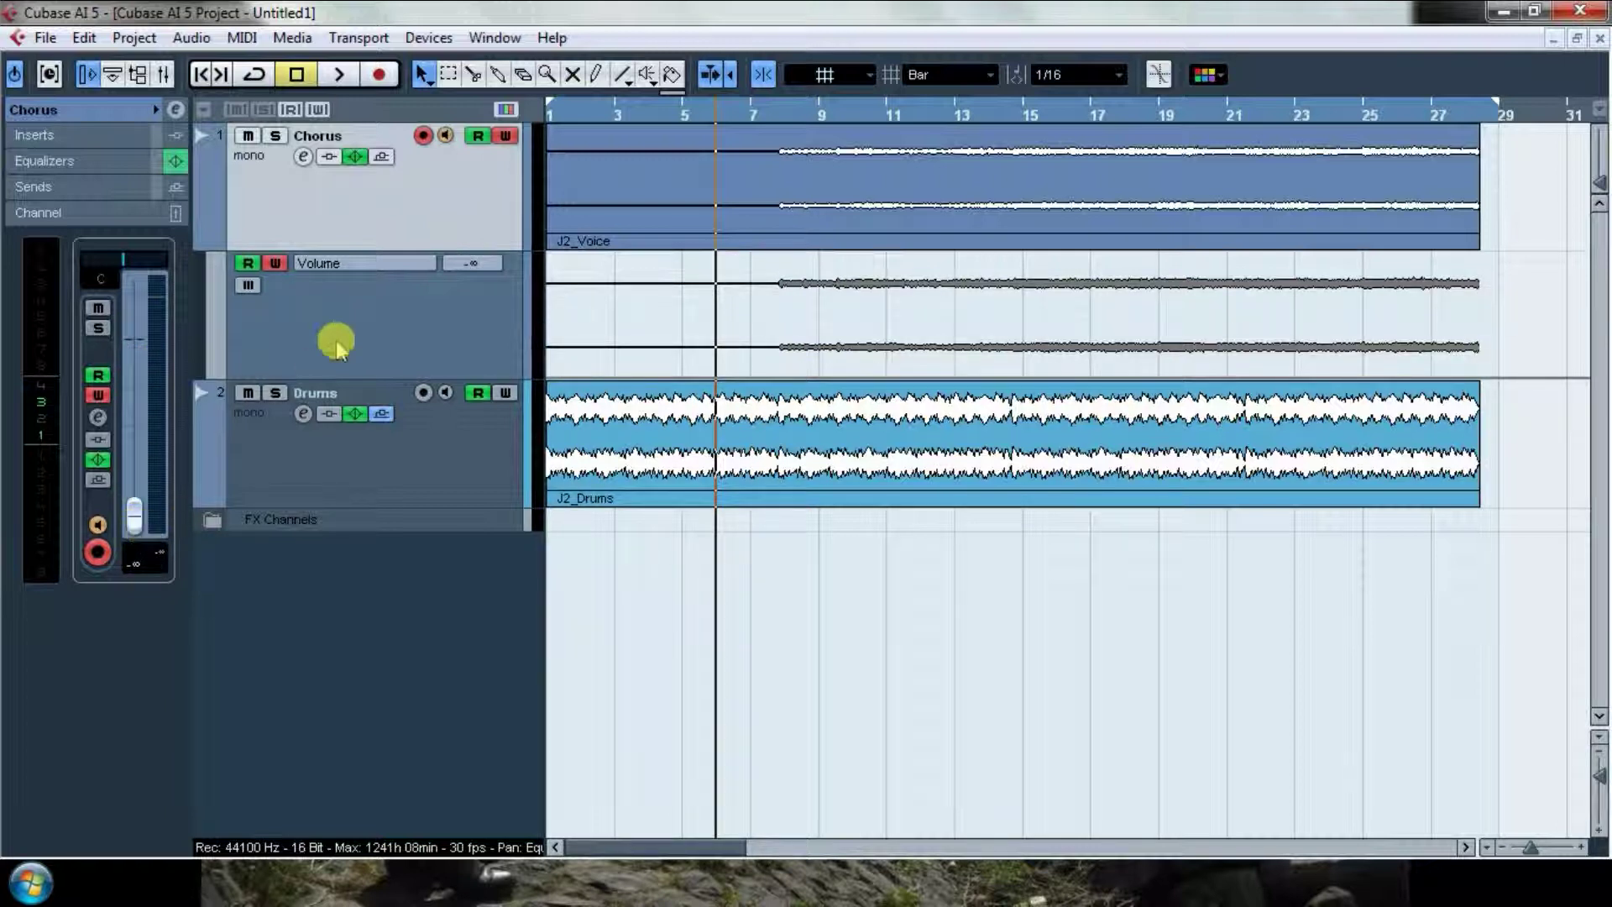
key("space")
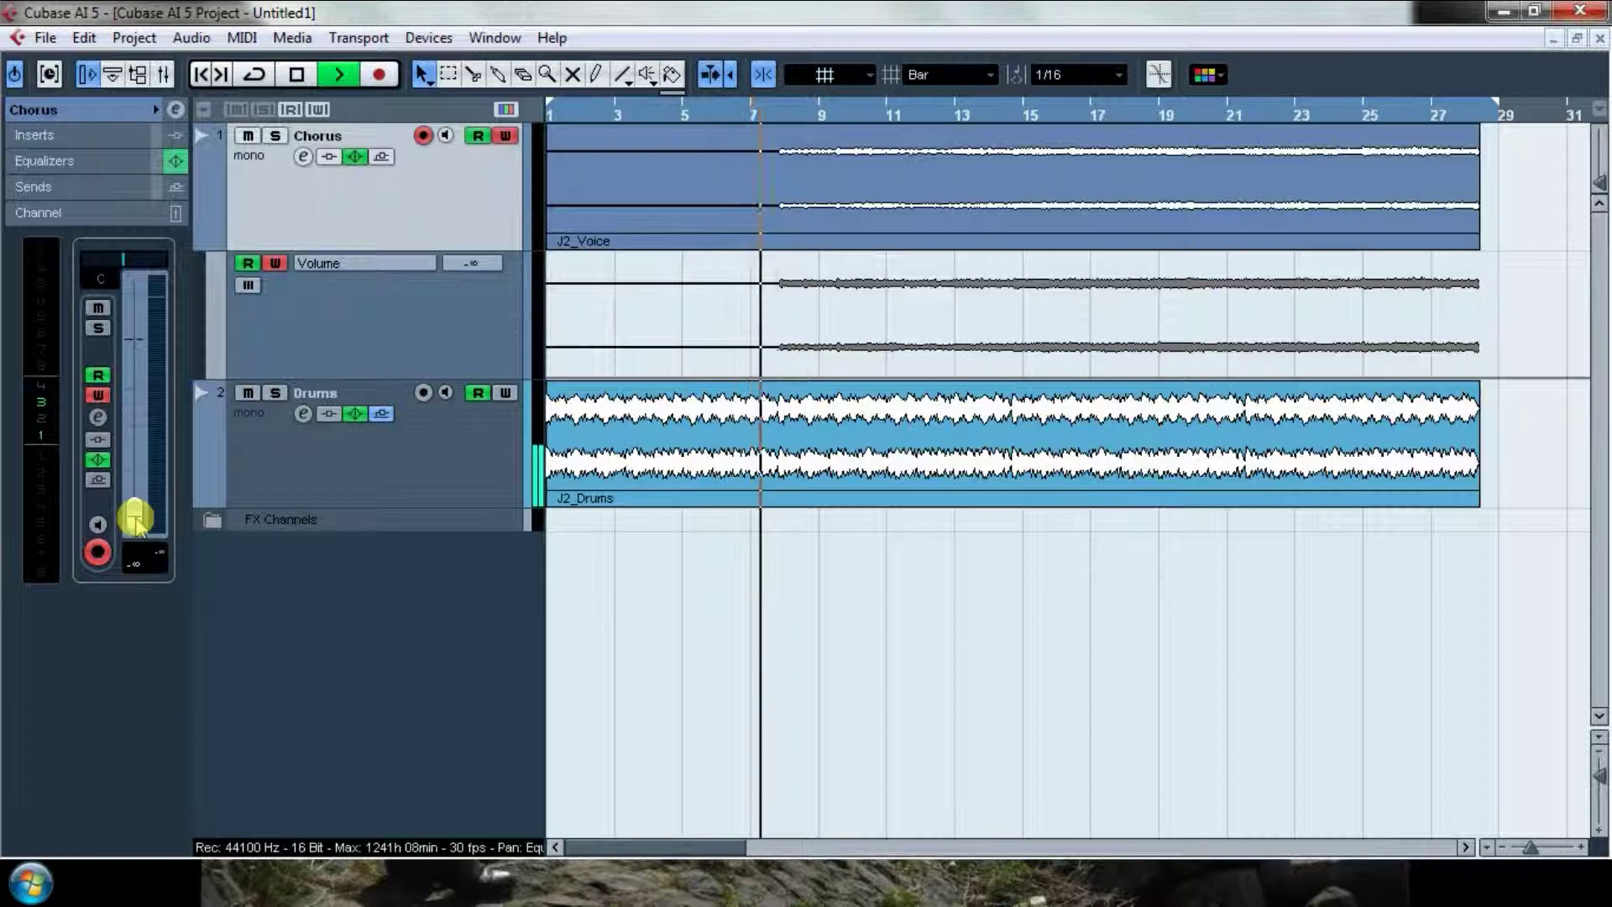
left_click_drag(134, 516, 132, 313)
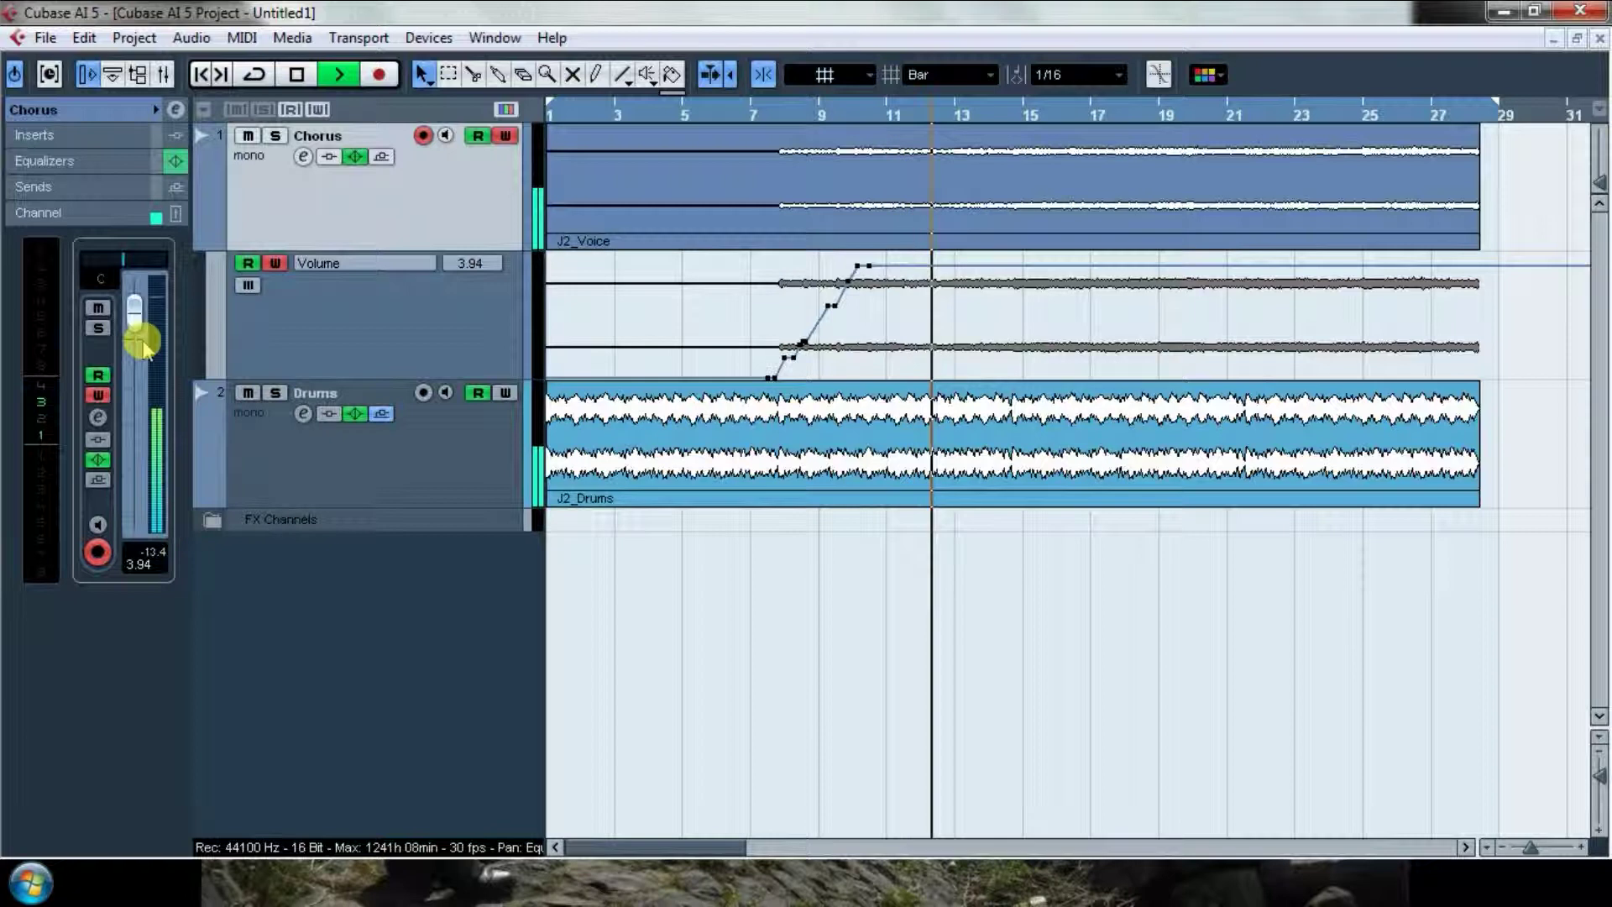
key("space")
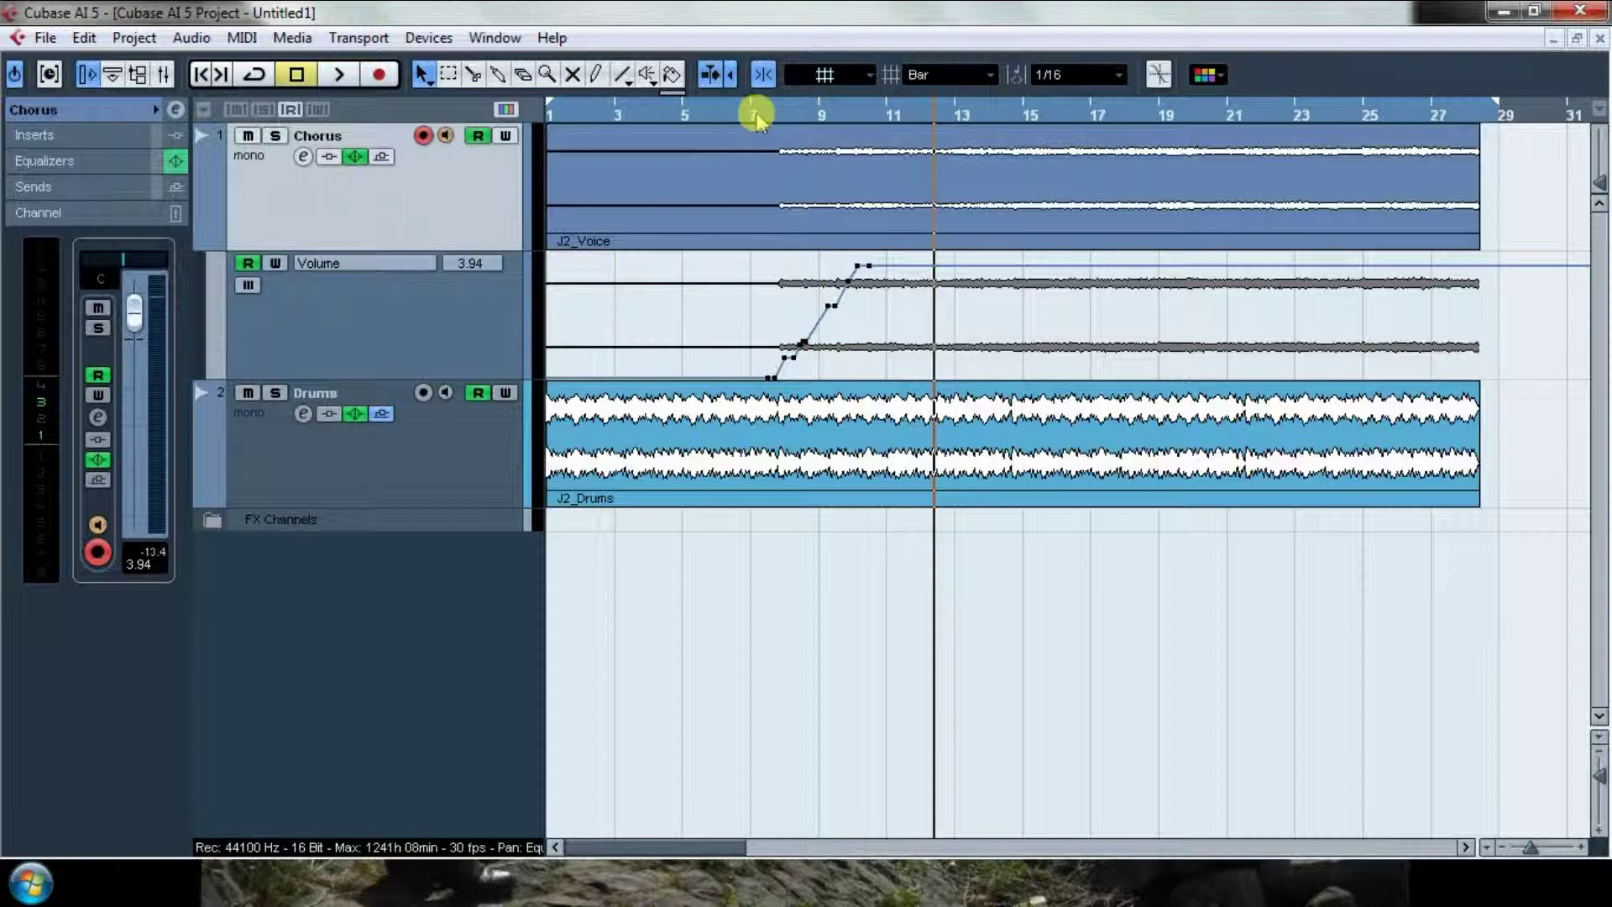
left_click(713, 118)
left_click(732, 118)
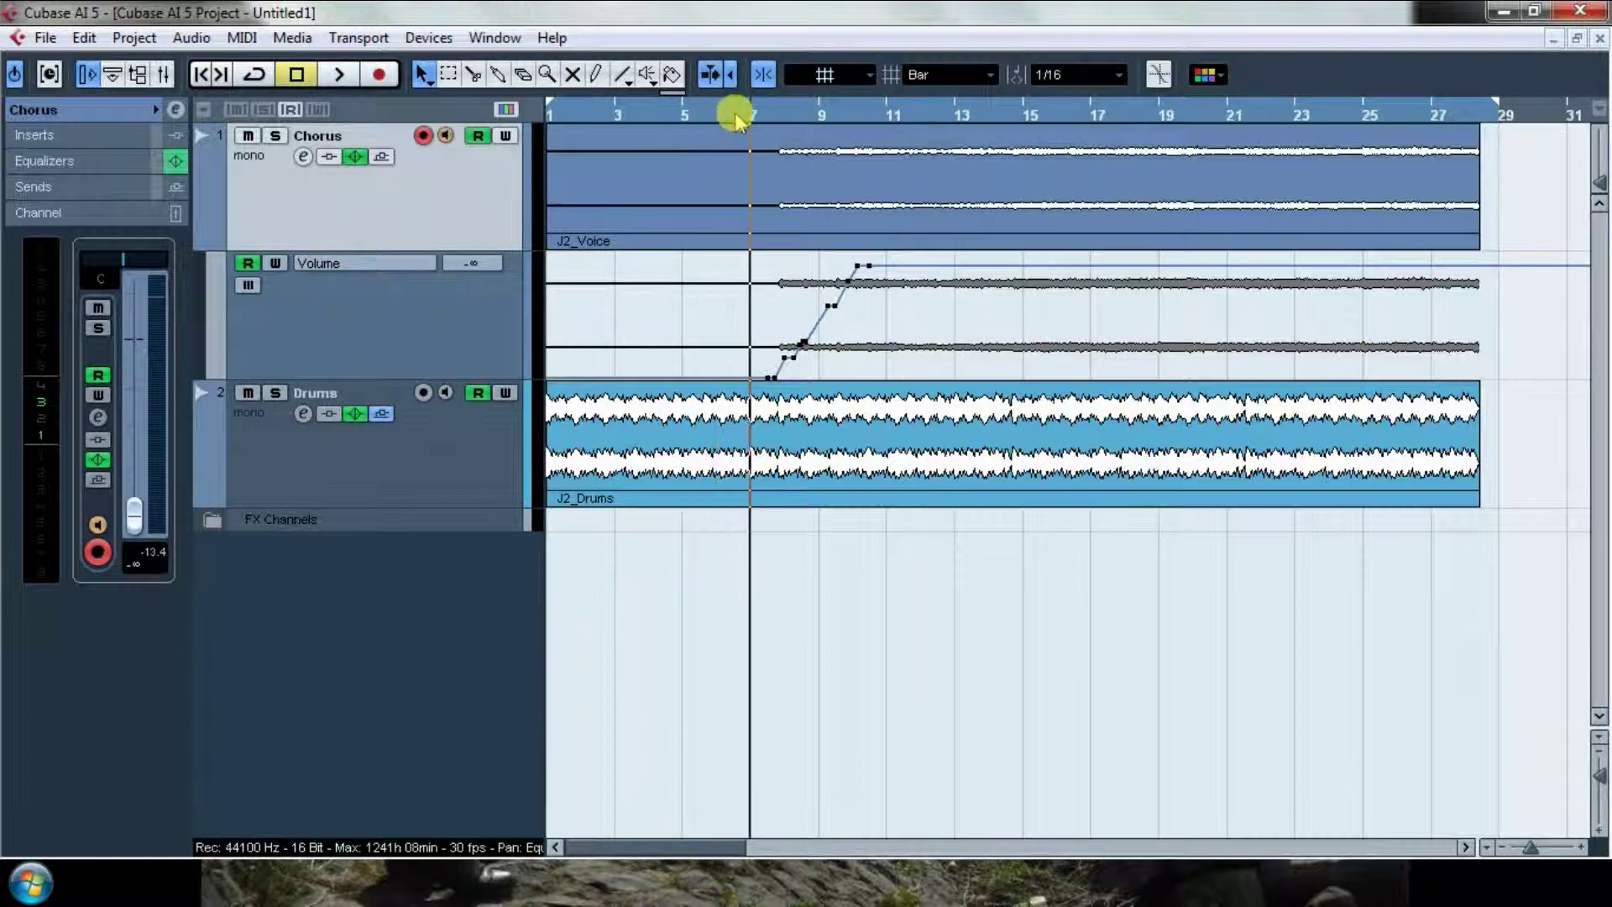
key("space")
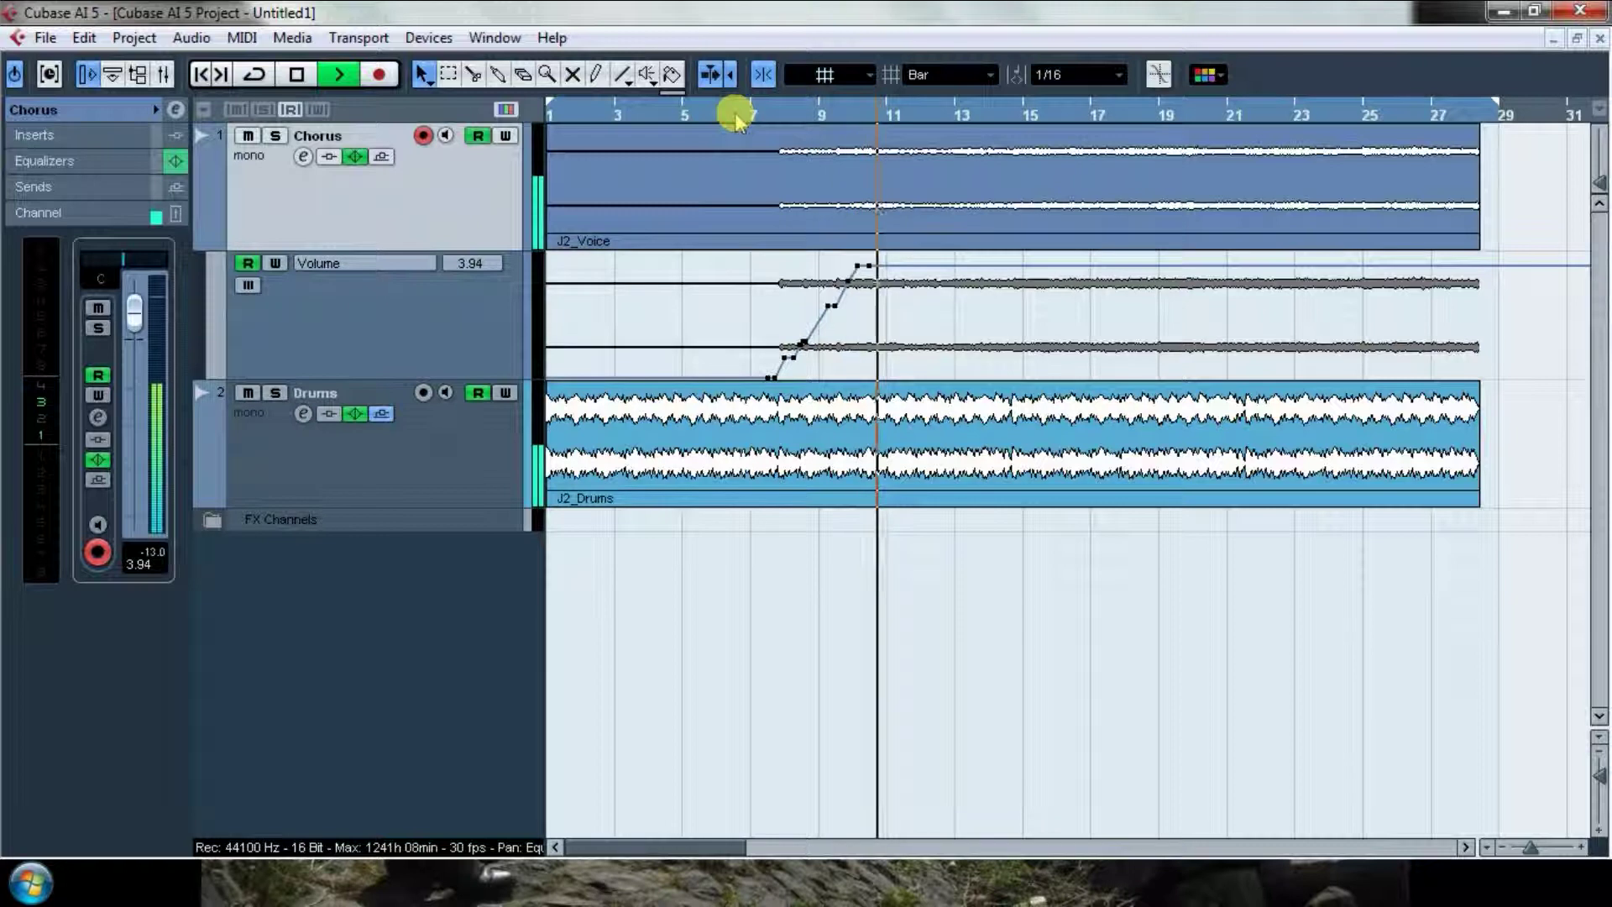
key("space")
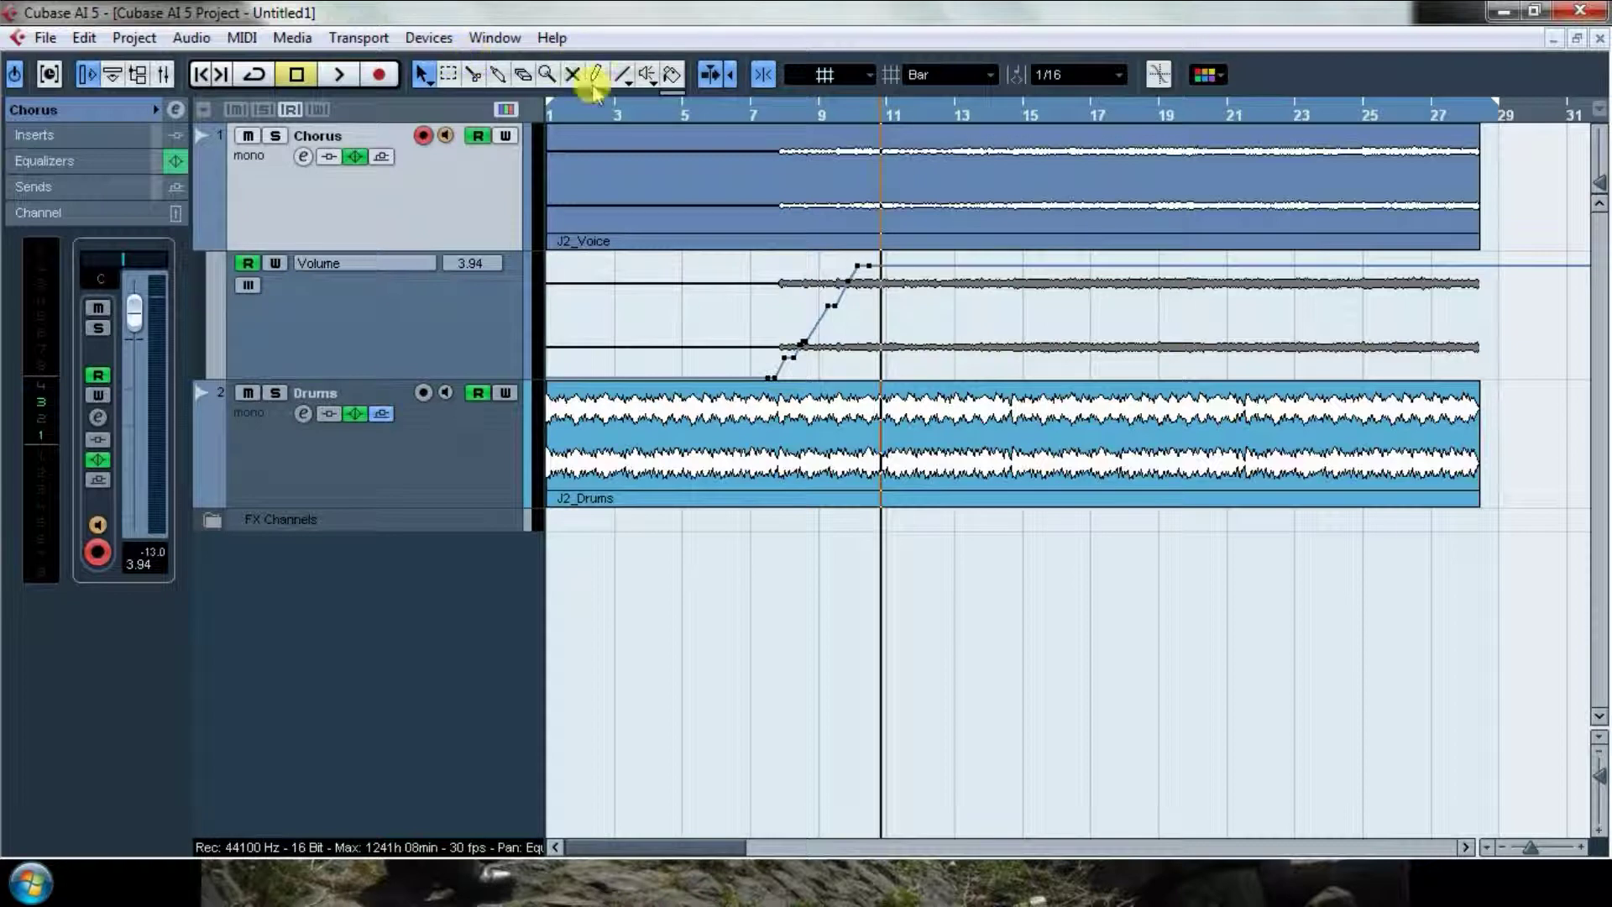
left_click(524, 74)
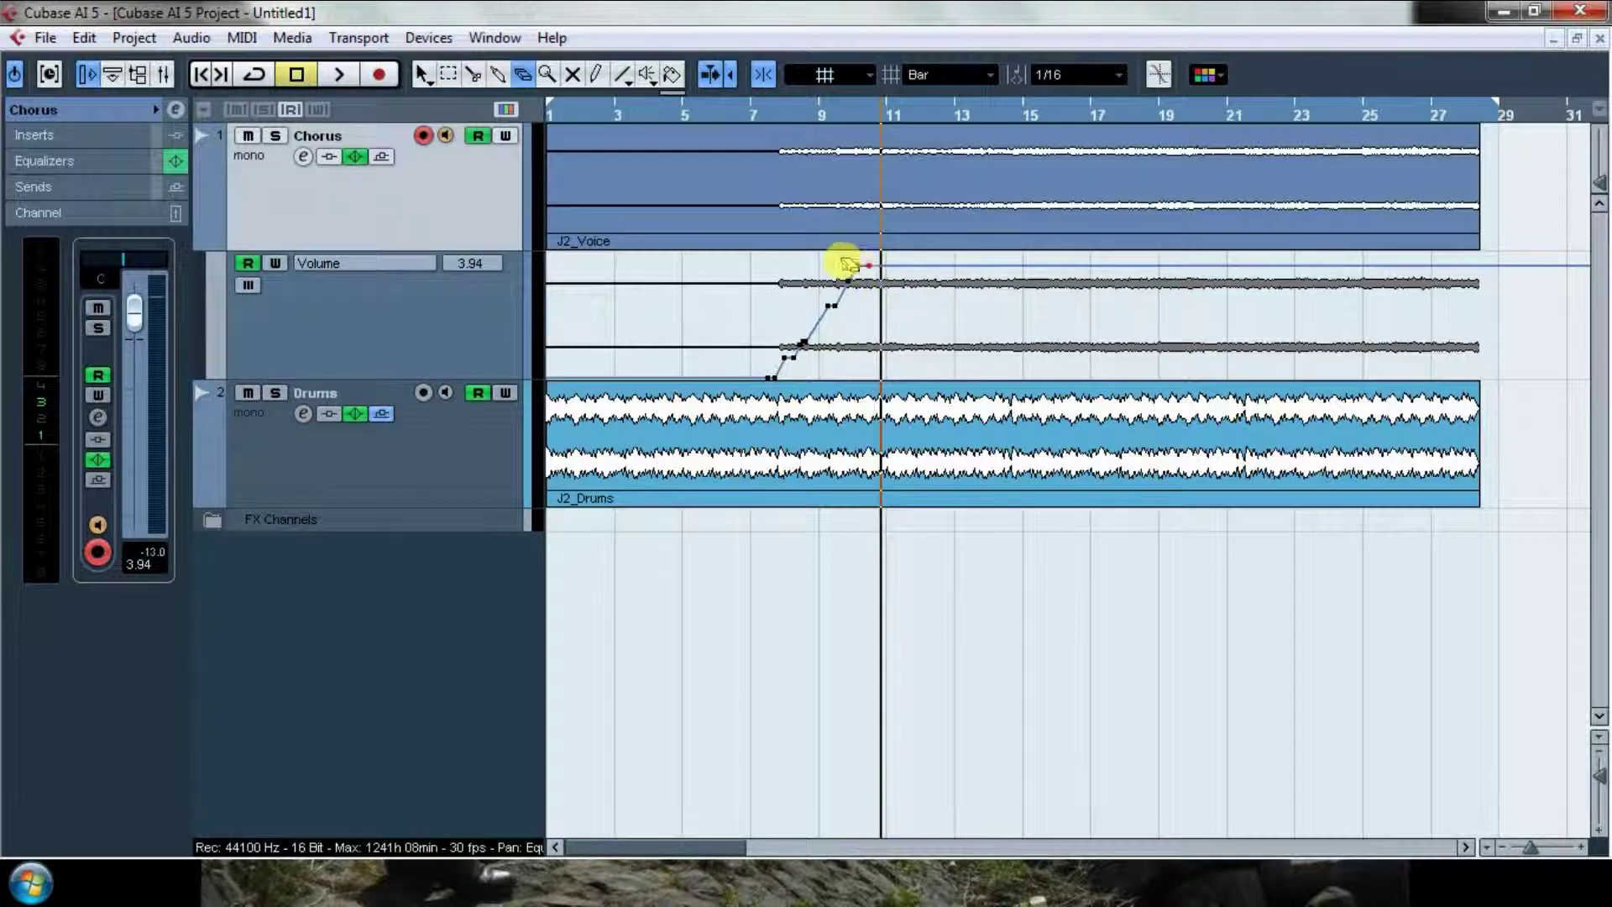
Lower the Chorus volume after the fade-in and draw an automation point at 2.43
left_click_drag(863, 269, 863, 270)
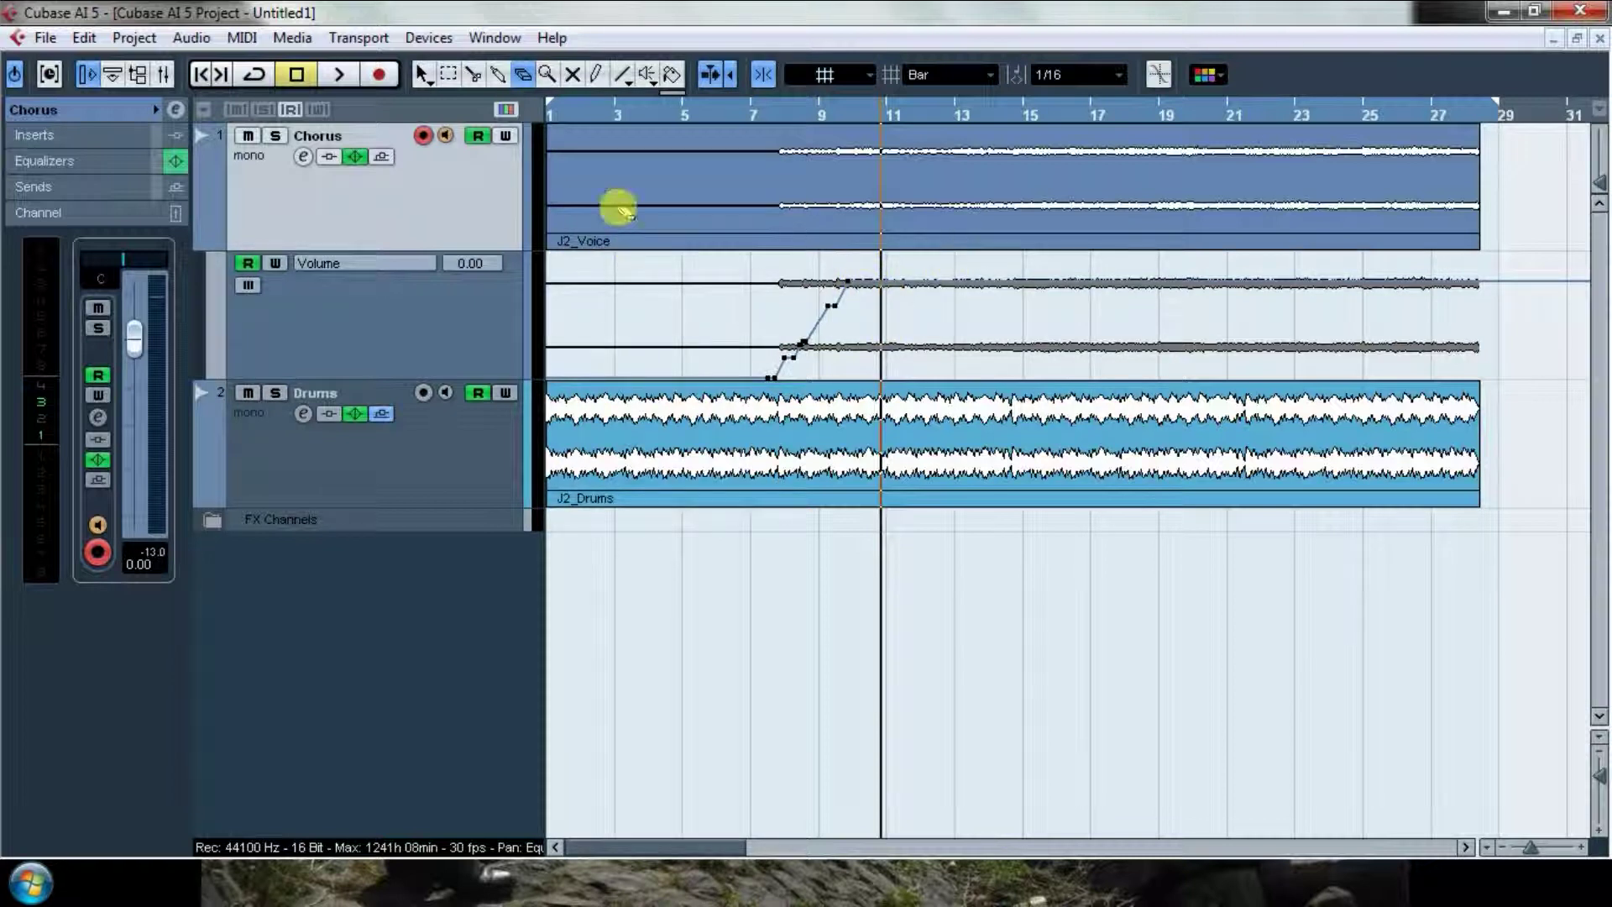
left_click(597, 75)
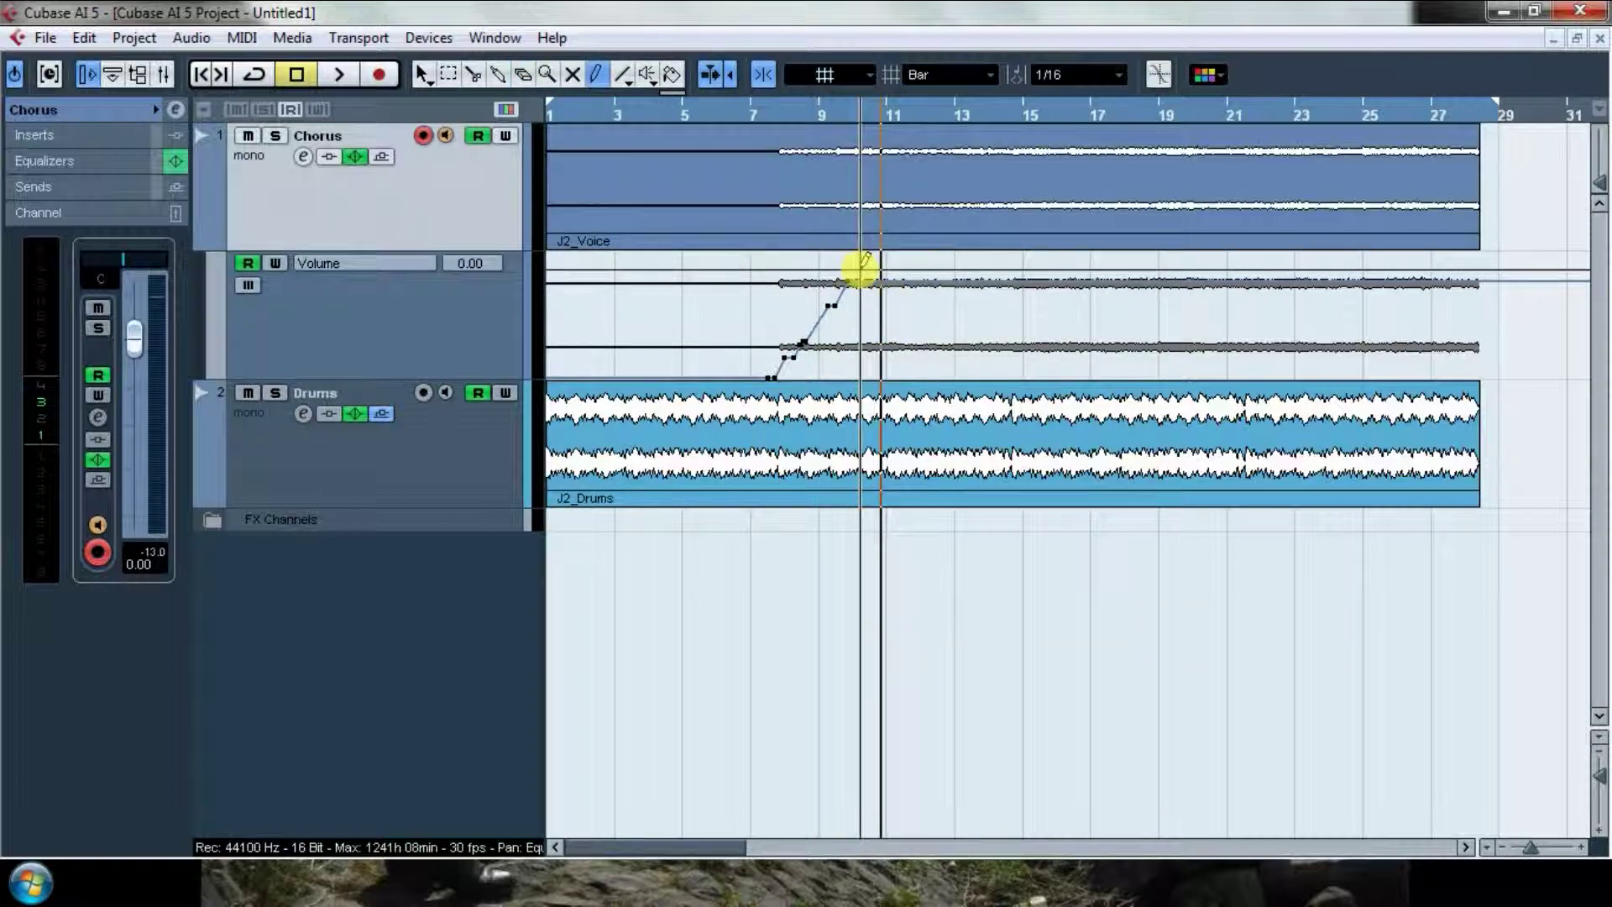
left_click(857, 270)
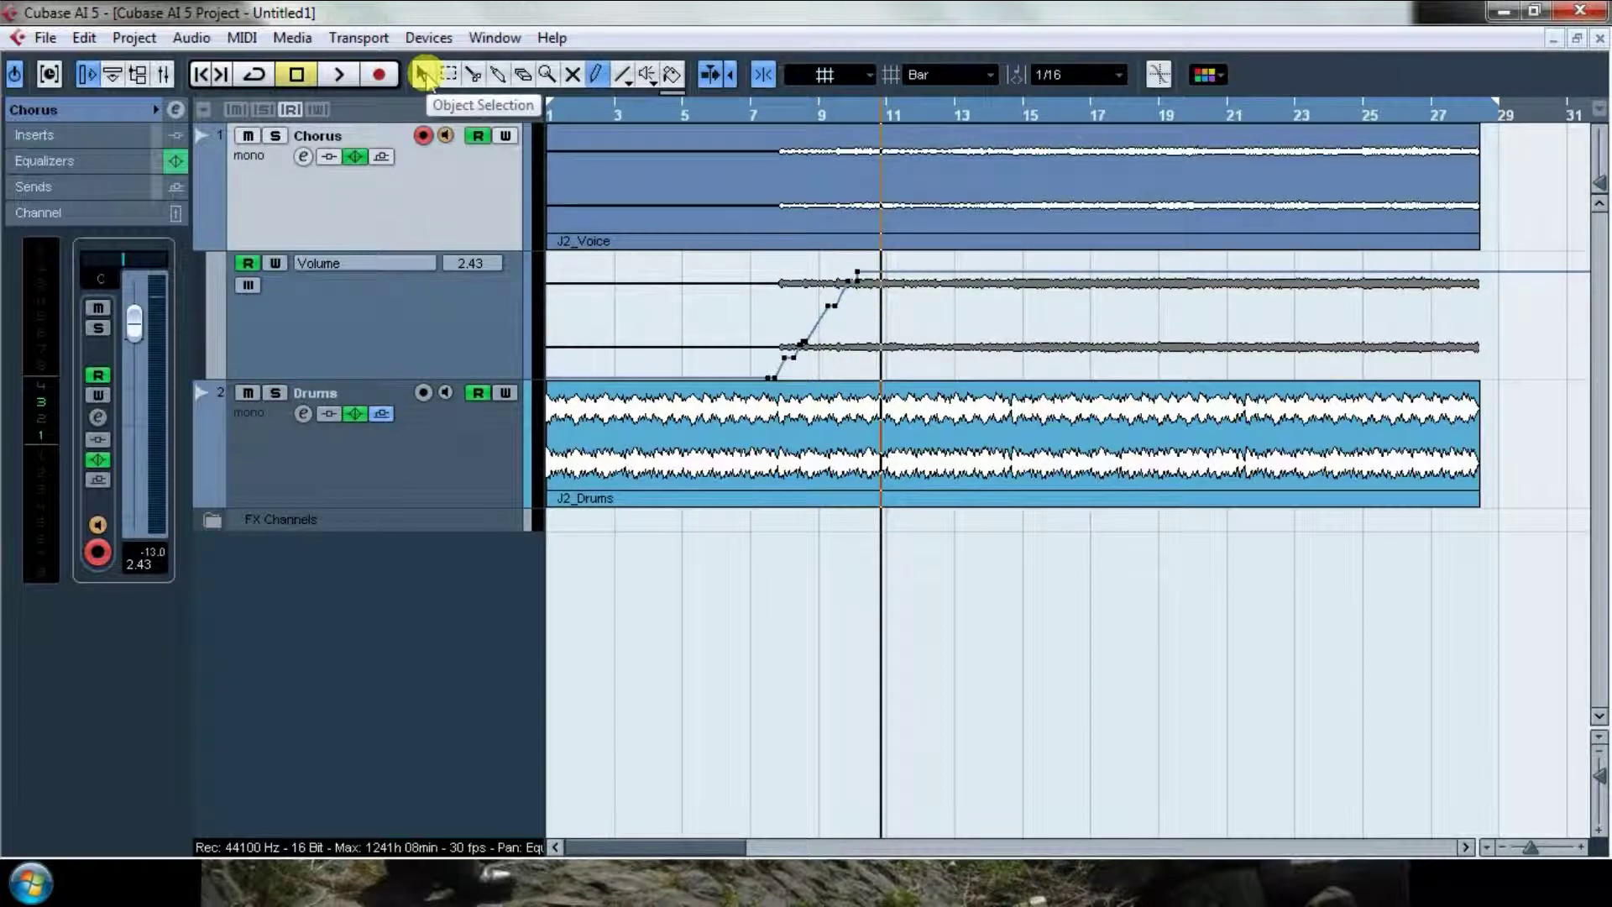
Nudge the top fade-in point slightly left, then select the Drums track
left_click(423, 74)
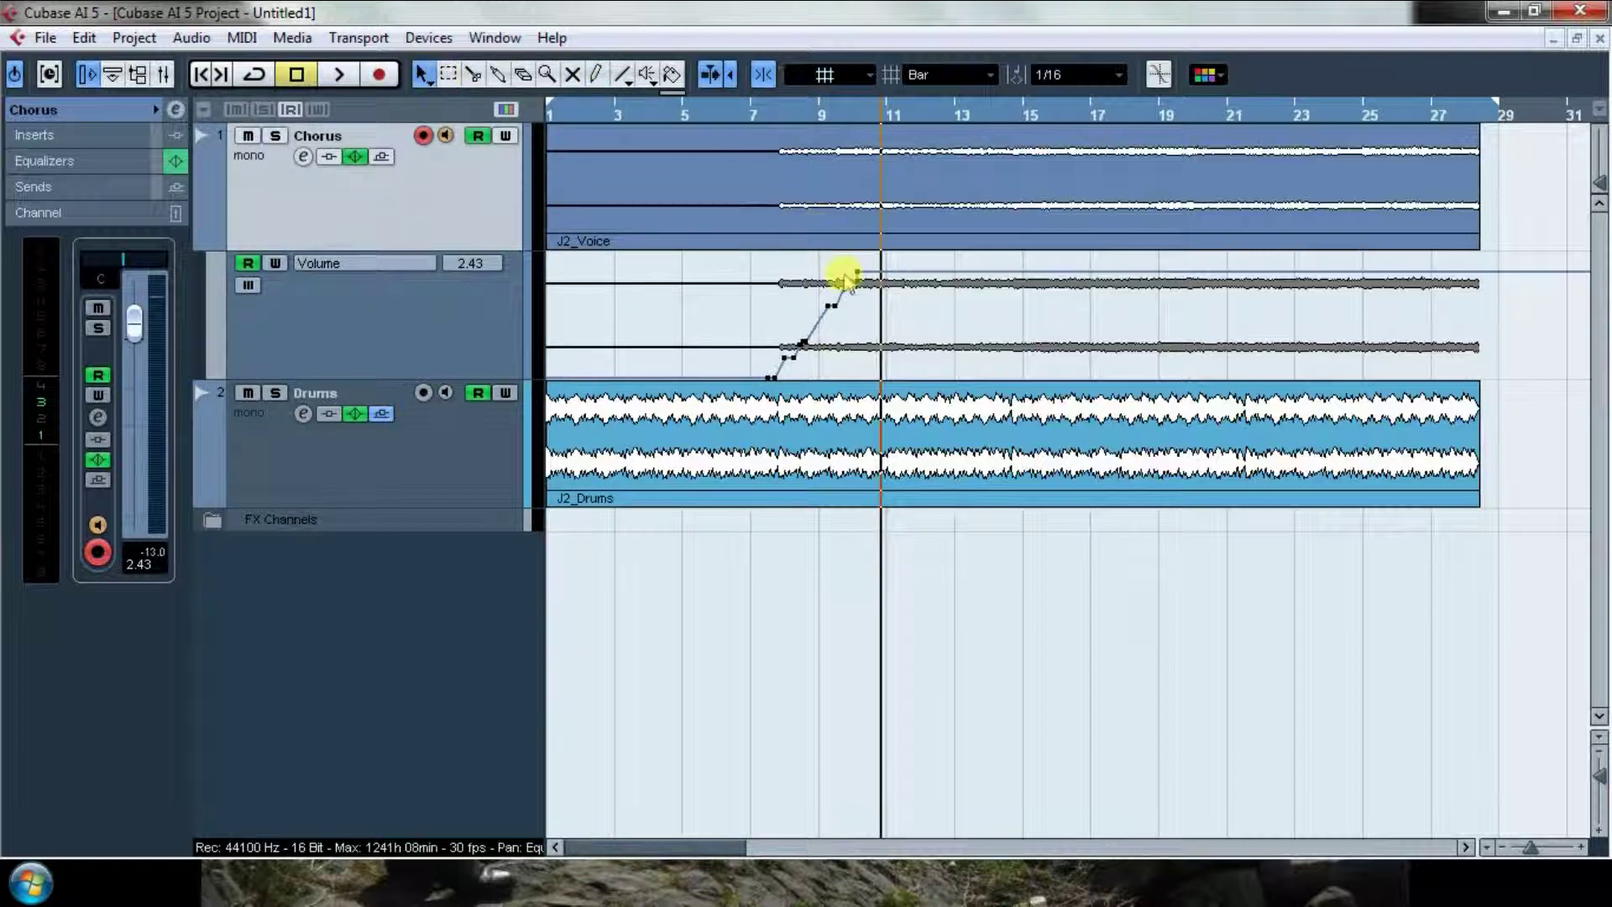
left_click_drag(858, 283, 852, 278)
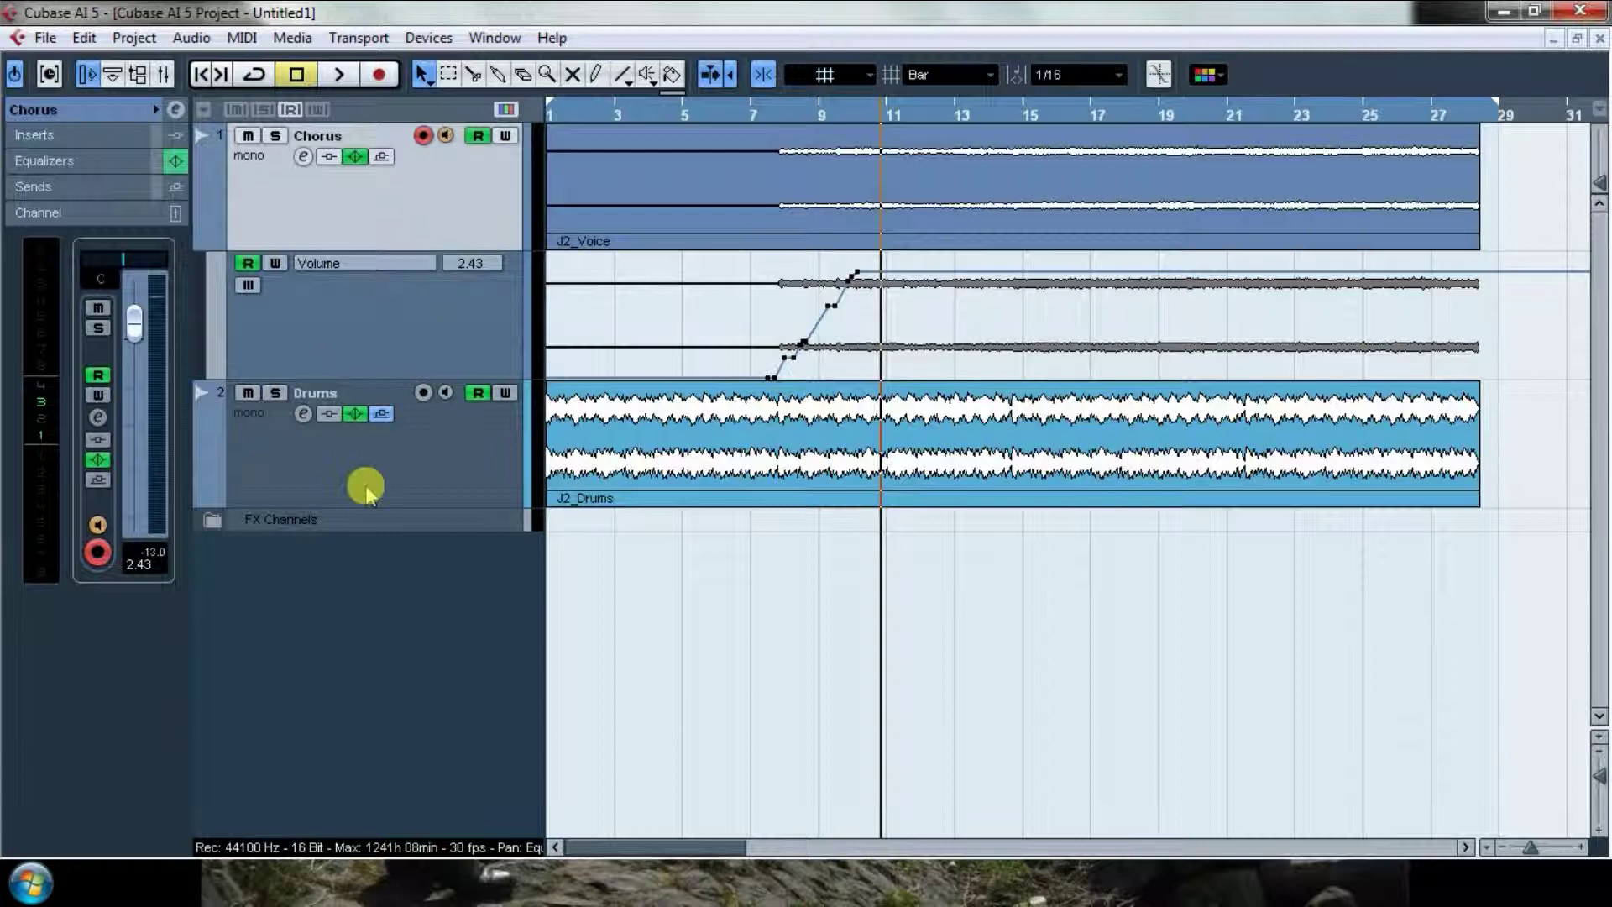
left_click(317, 463)
Load DualFilter into Drums insert slot 1, reposition its editor, and move the playhead to bar 4
left_click(32, 135)
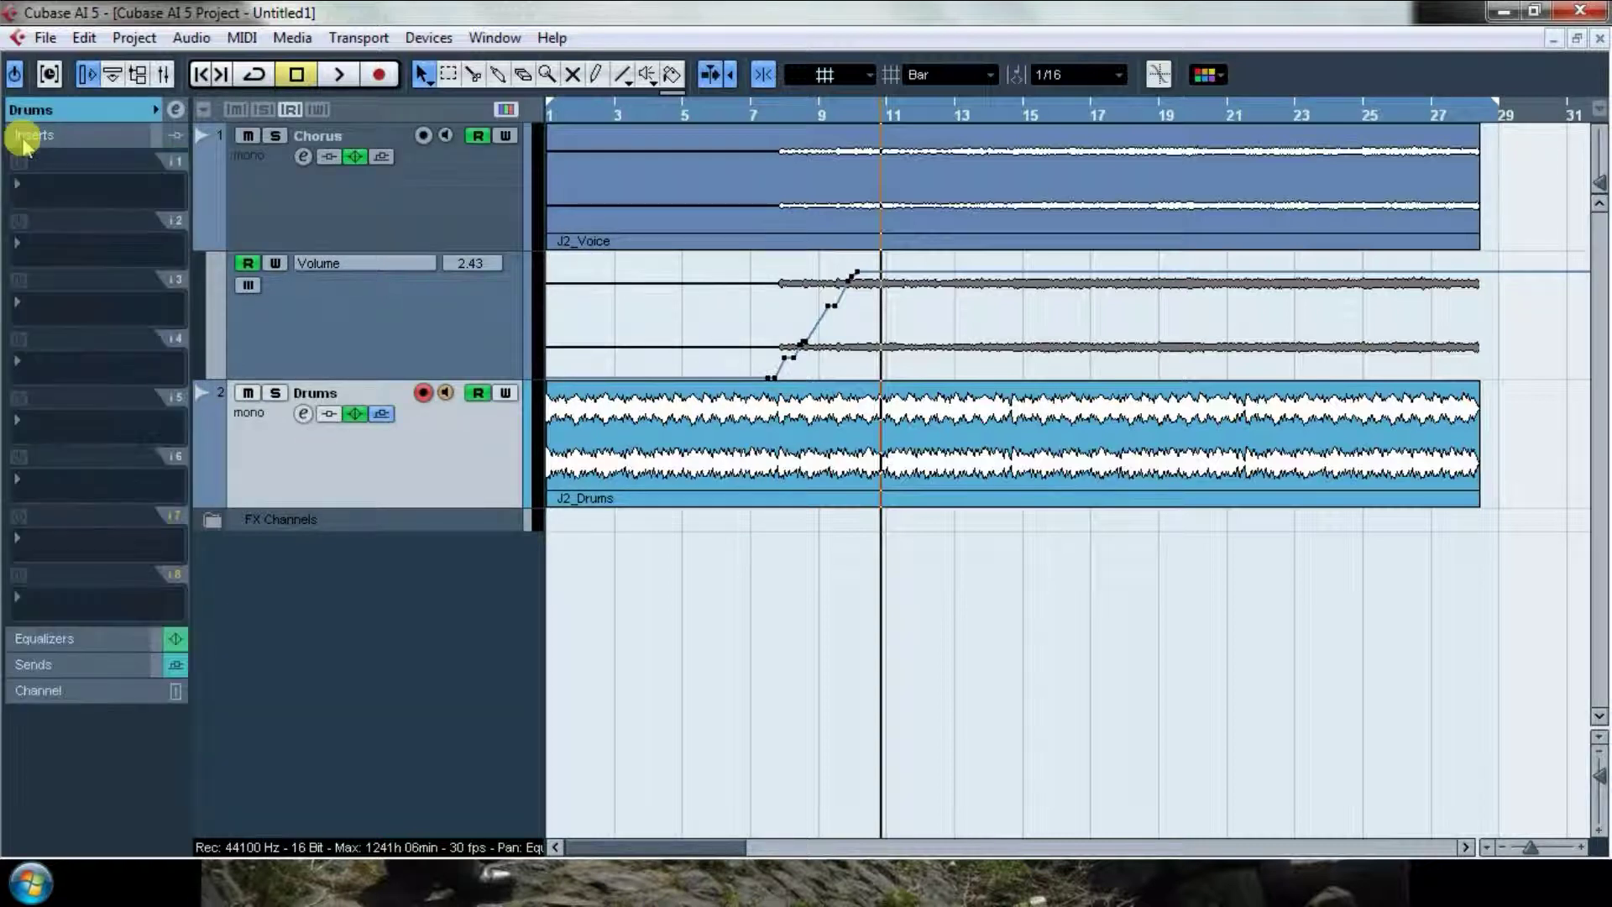
left_click(22, 177)
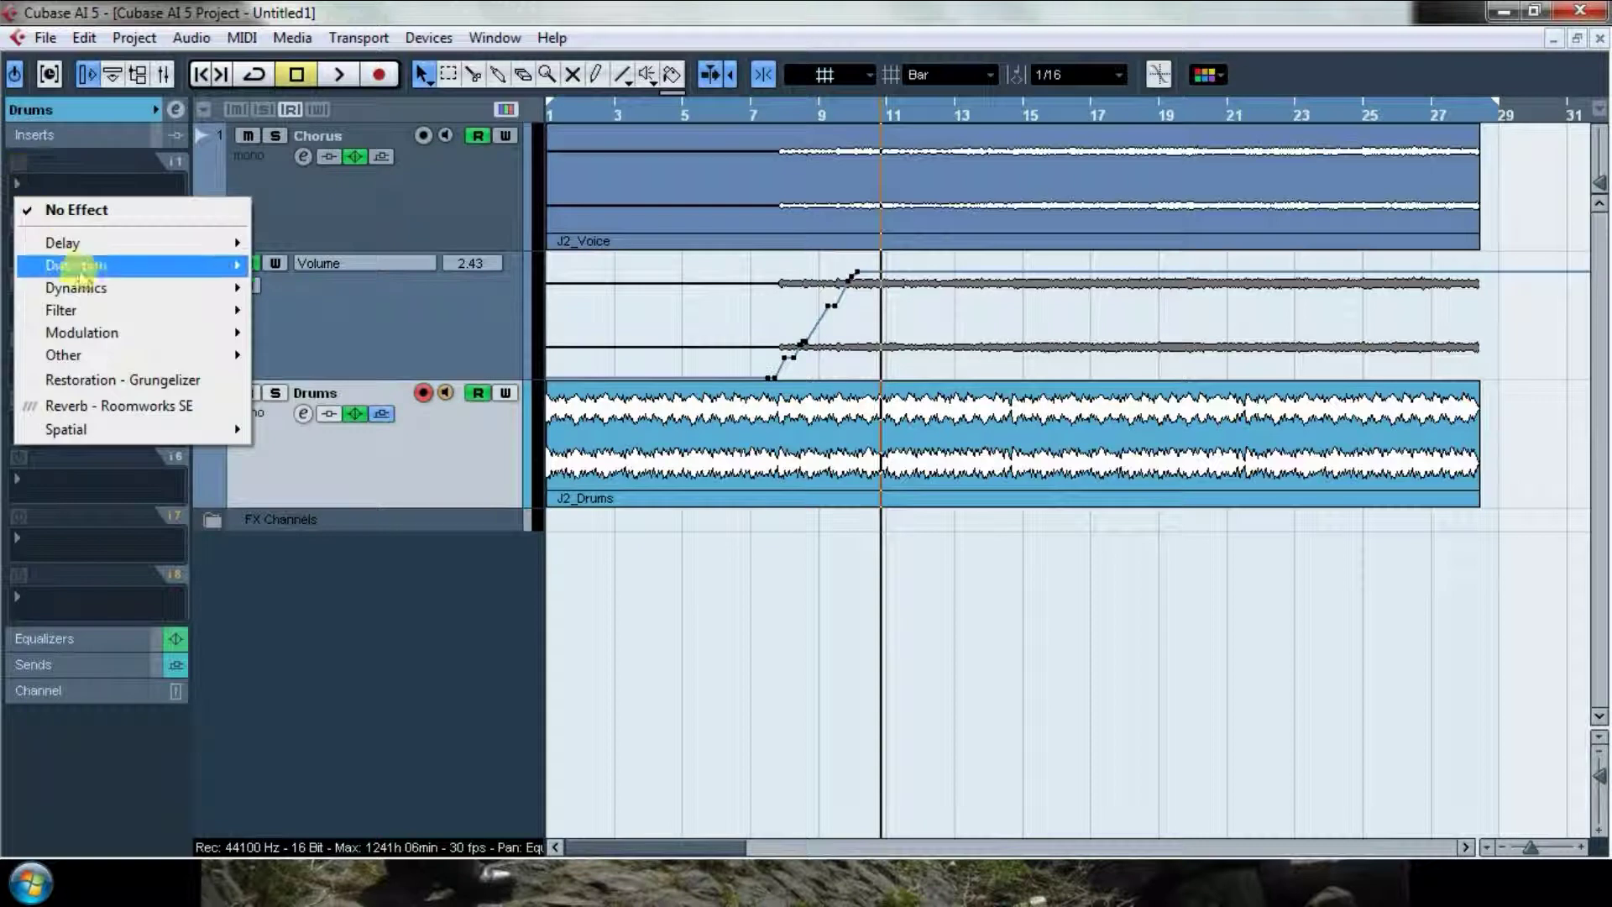
mouse_move(225, 321)
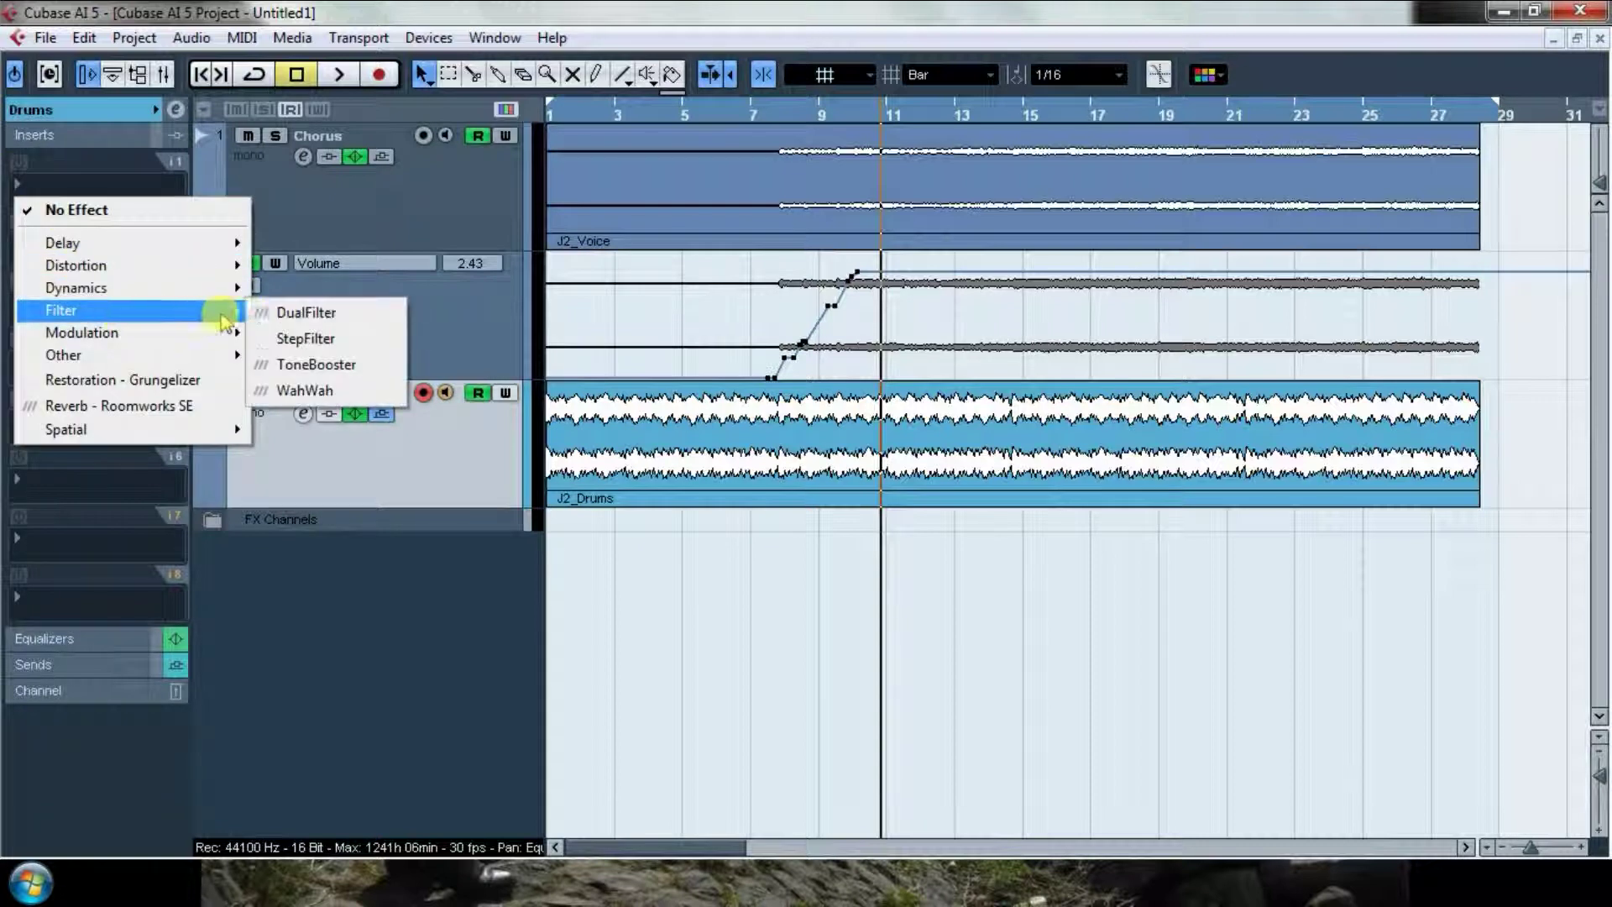
left_click(293, 312)
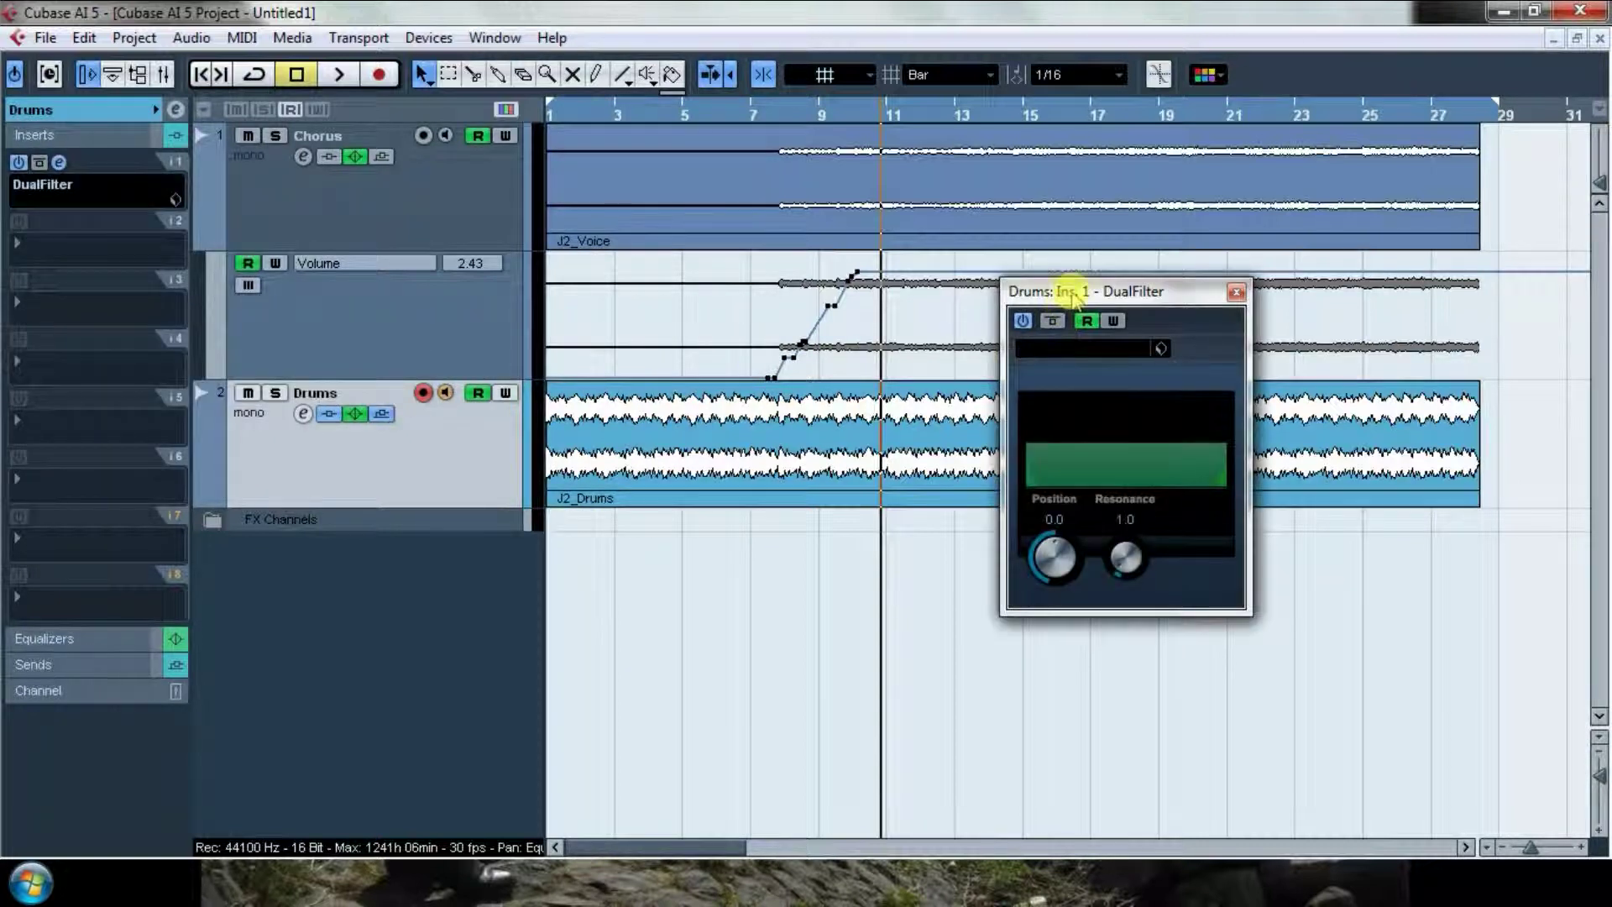
left_click_drag(1064, 285, 1064, 294)
left_click(664, 109)
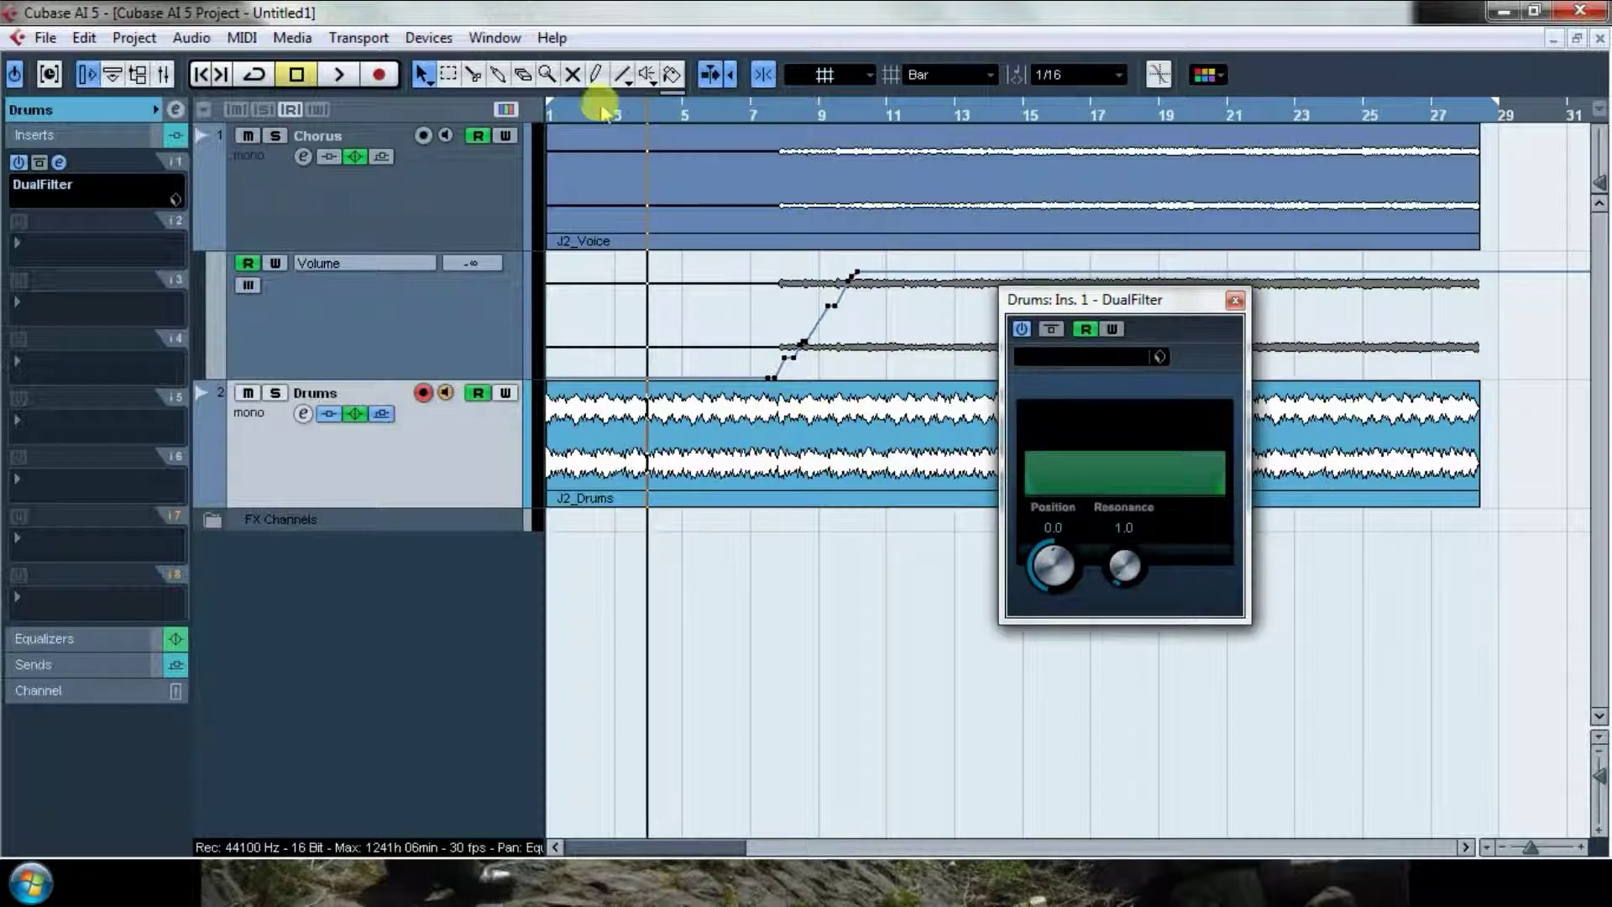
Play from about bar 2 while sweeping the DualFilter Position knob down to -6.9
left_click(587, 110)
key("space")
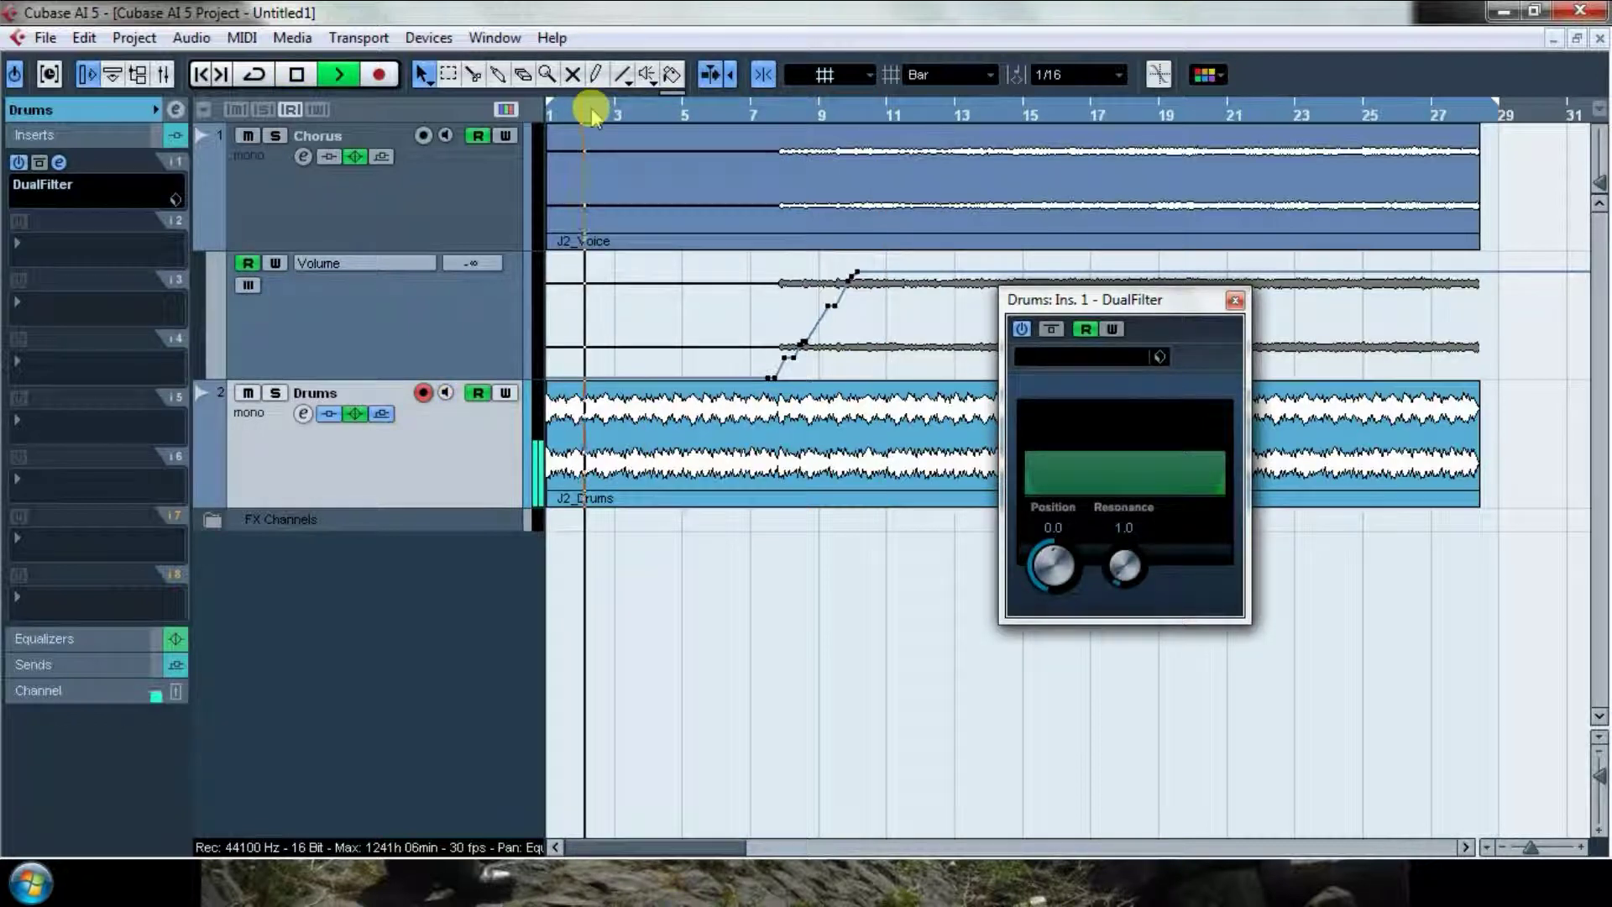
left_click_drag(1044, 582, 1080, 652)
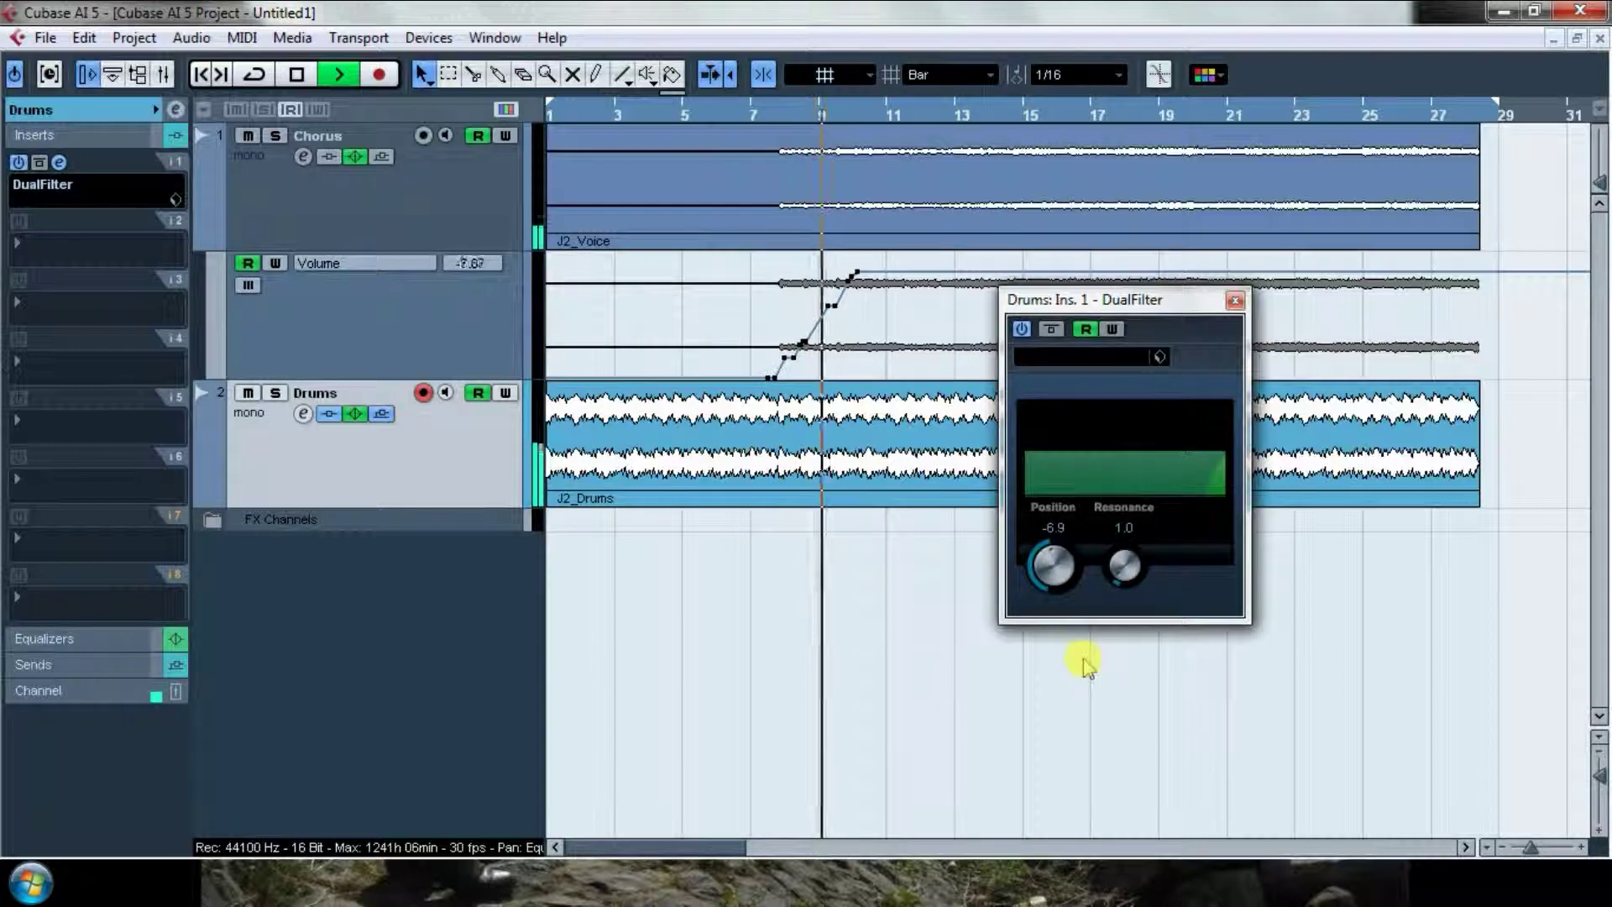
key("space")
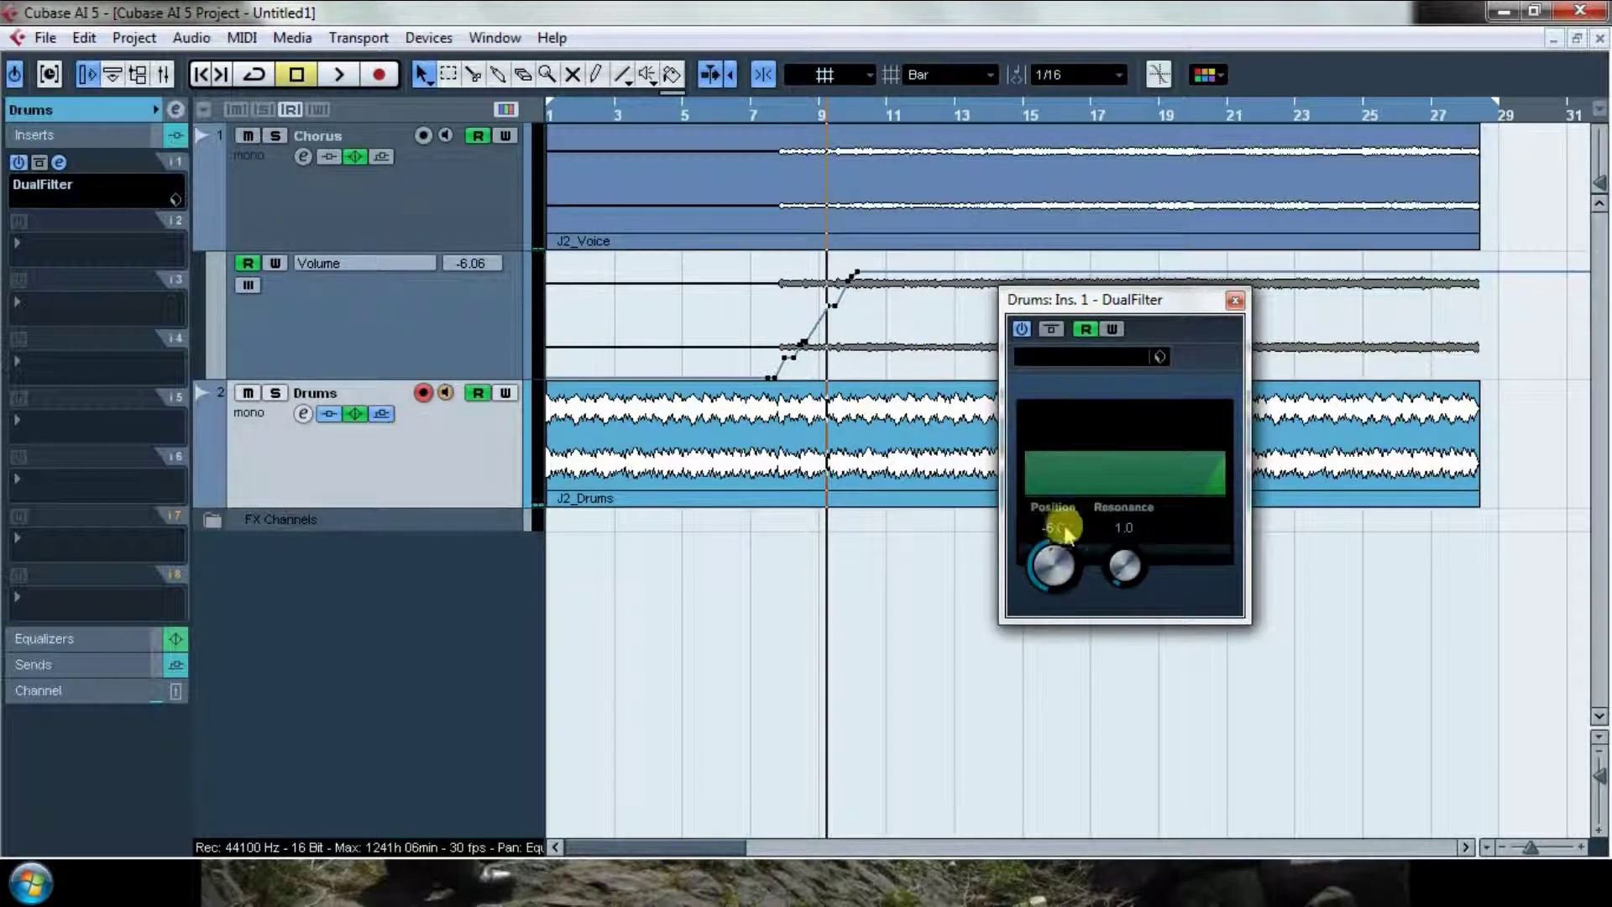
Add a Drums automation lane for Ins. 1 DualFilter Pos, enable Write, and move to bar 4
right_click(304, 466)
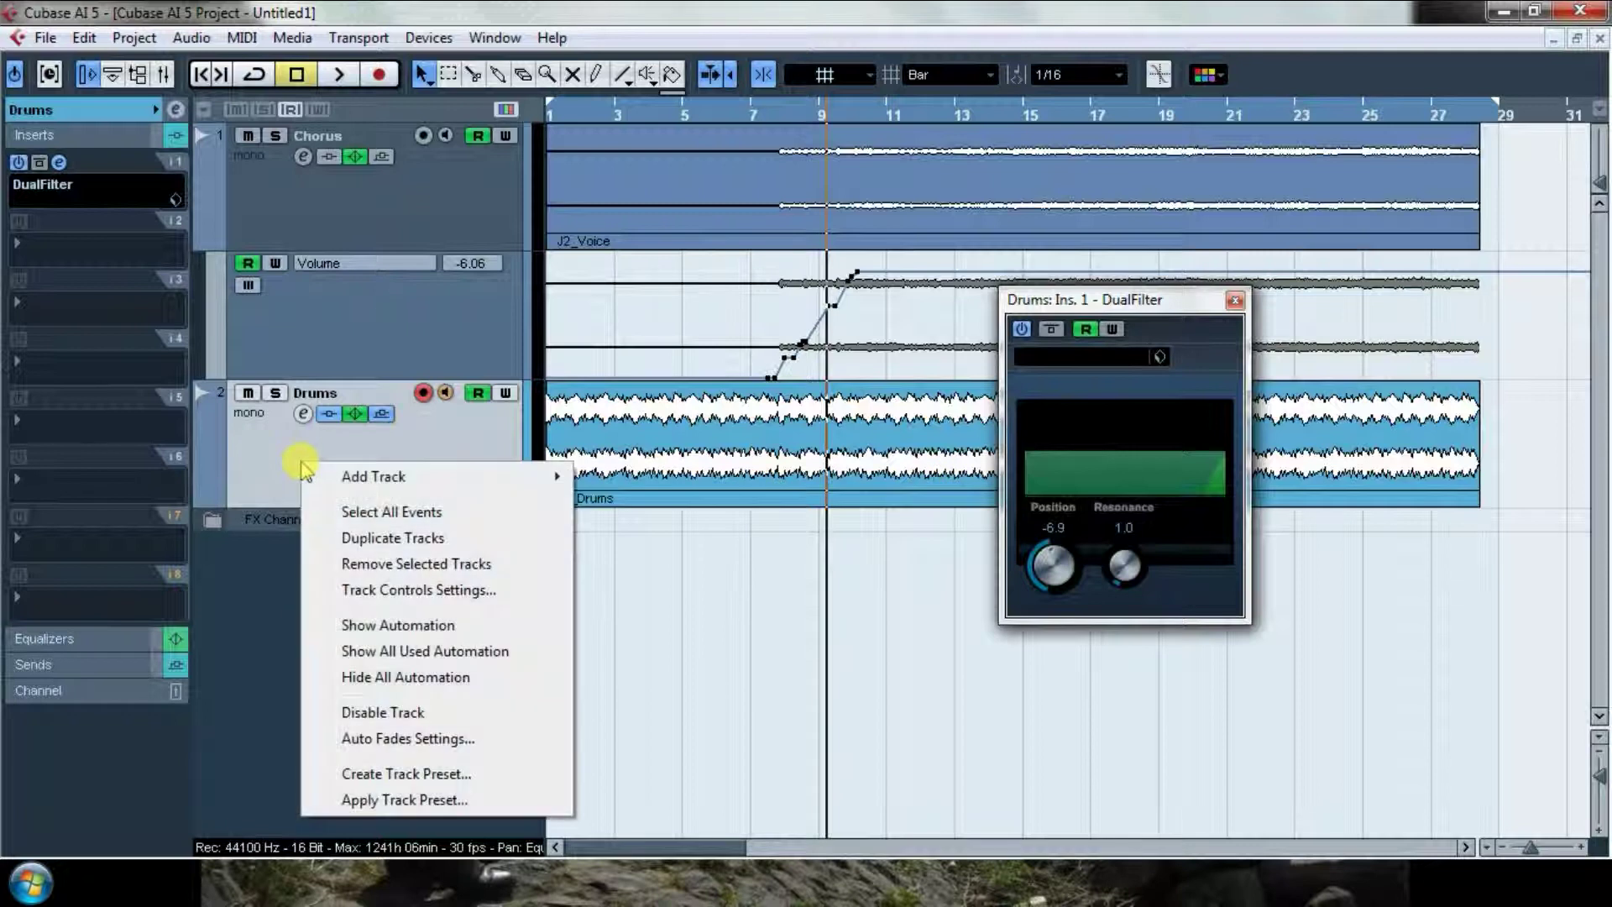
left_click(386, 623)
left_click(372, 522)
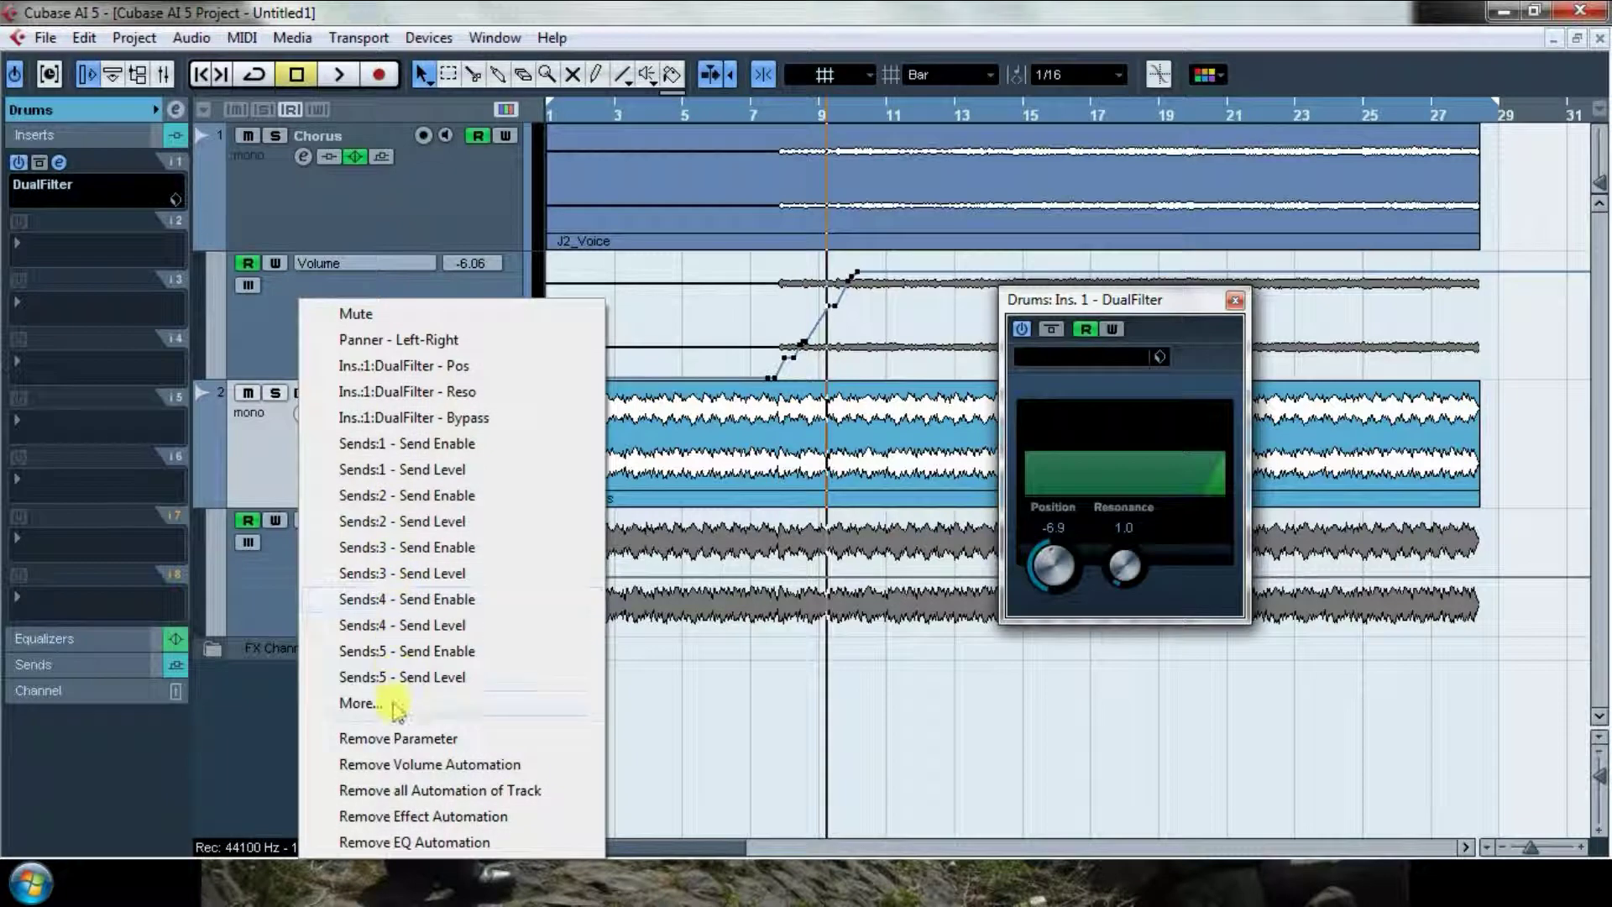
left_click(361, 704)
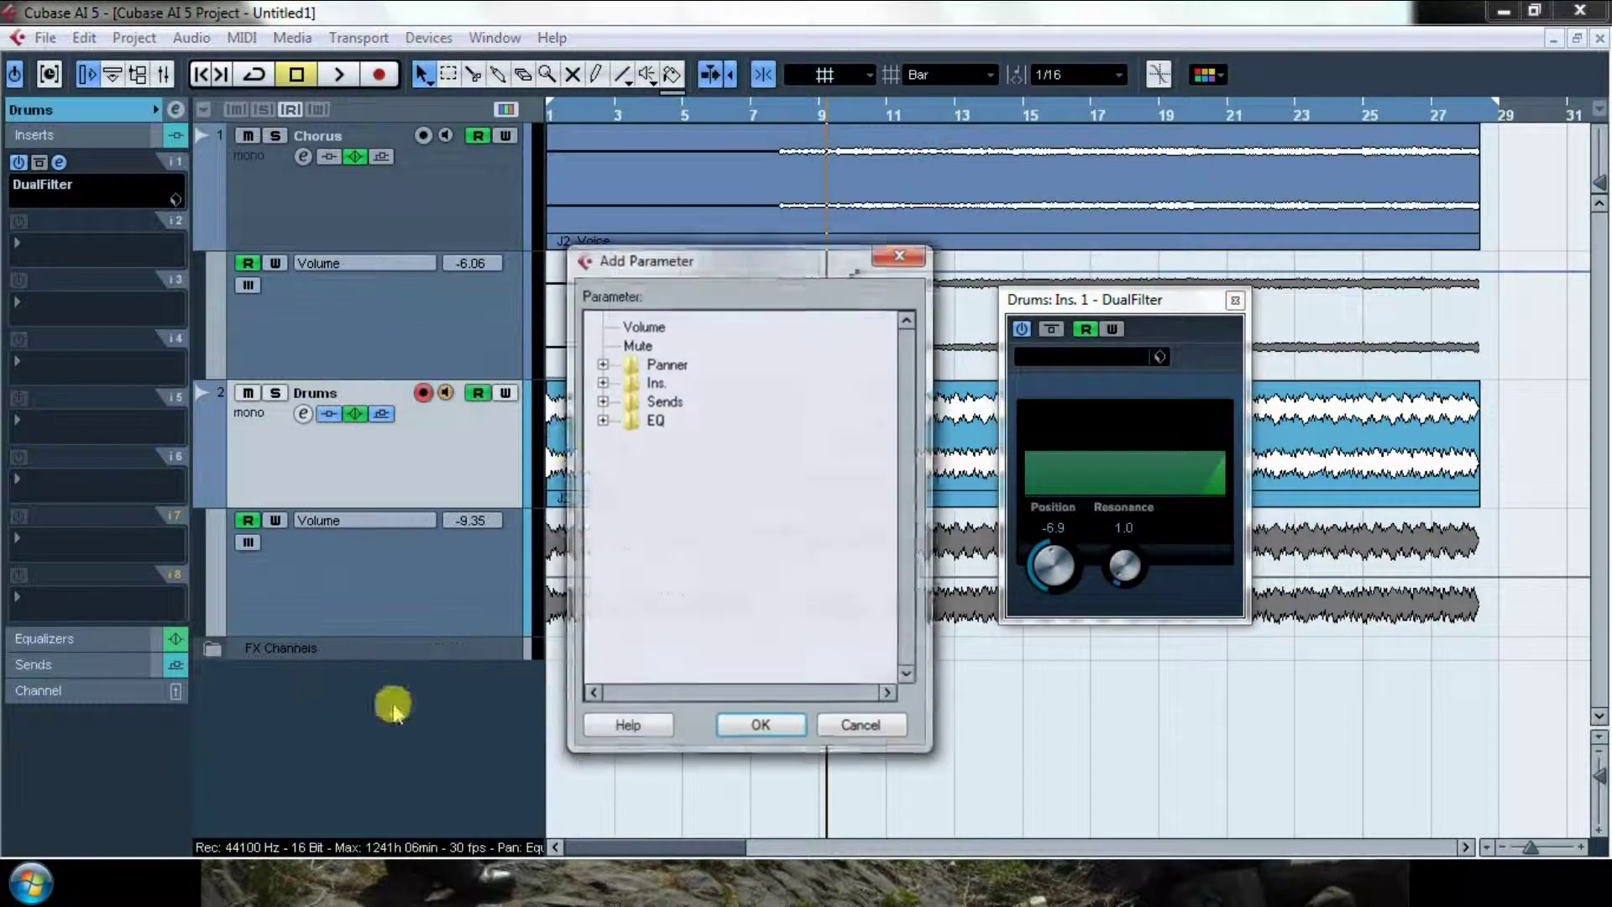
left_click(602, 382)
left_click(632, 401)
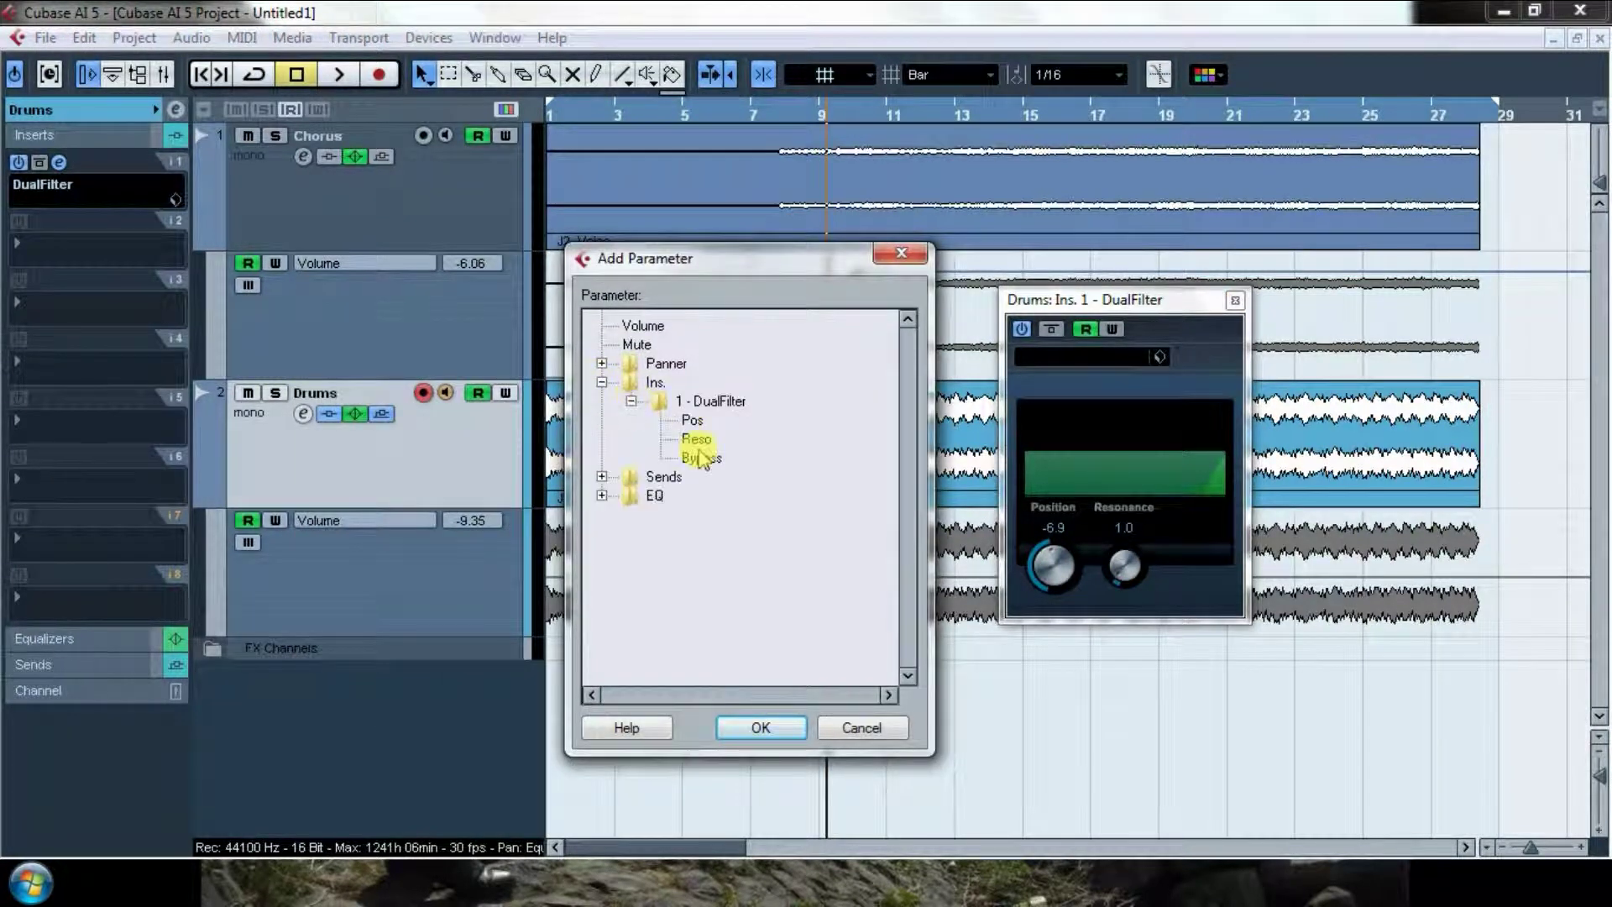
left_click(761, 728)
left_click(275, 522)
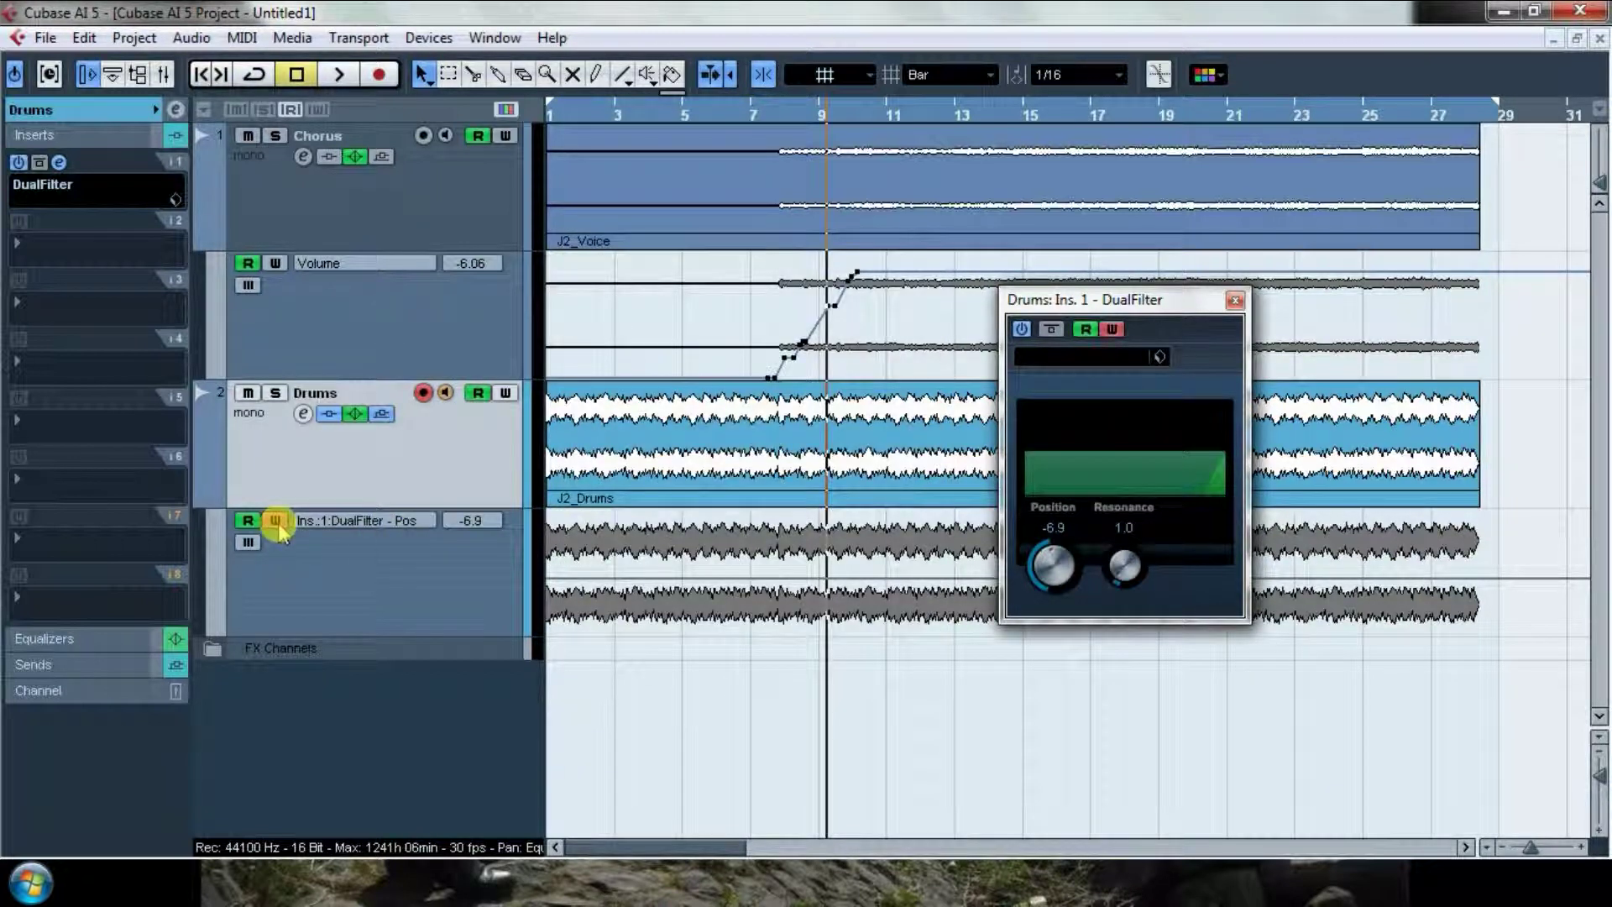
left_click(649, 113)
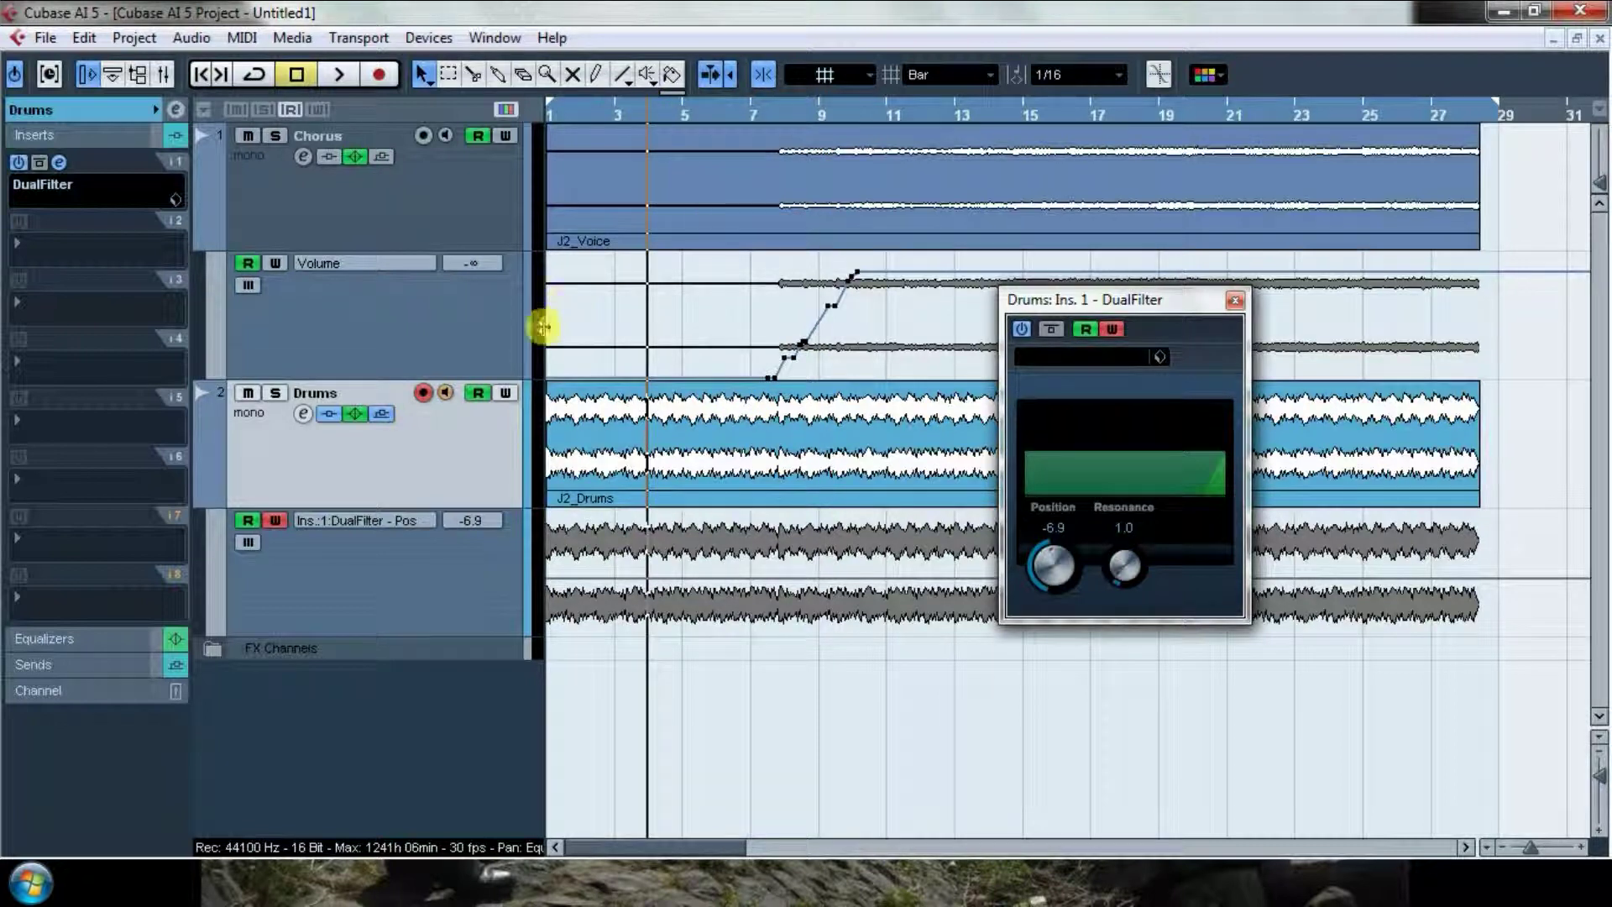
Record a DualFilter Pos sweep from bar 1 to about bar 8, ending at -10.9, then disable Write
left_click(581, 111)
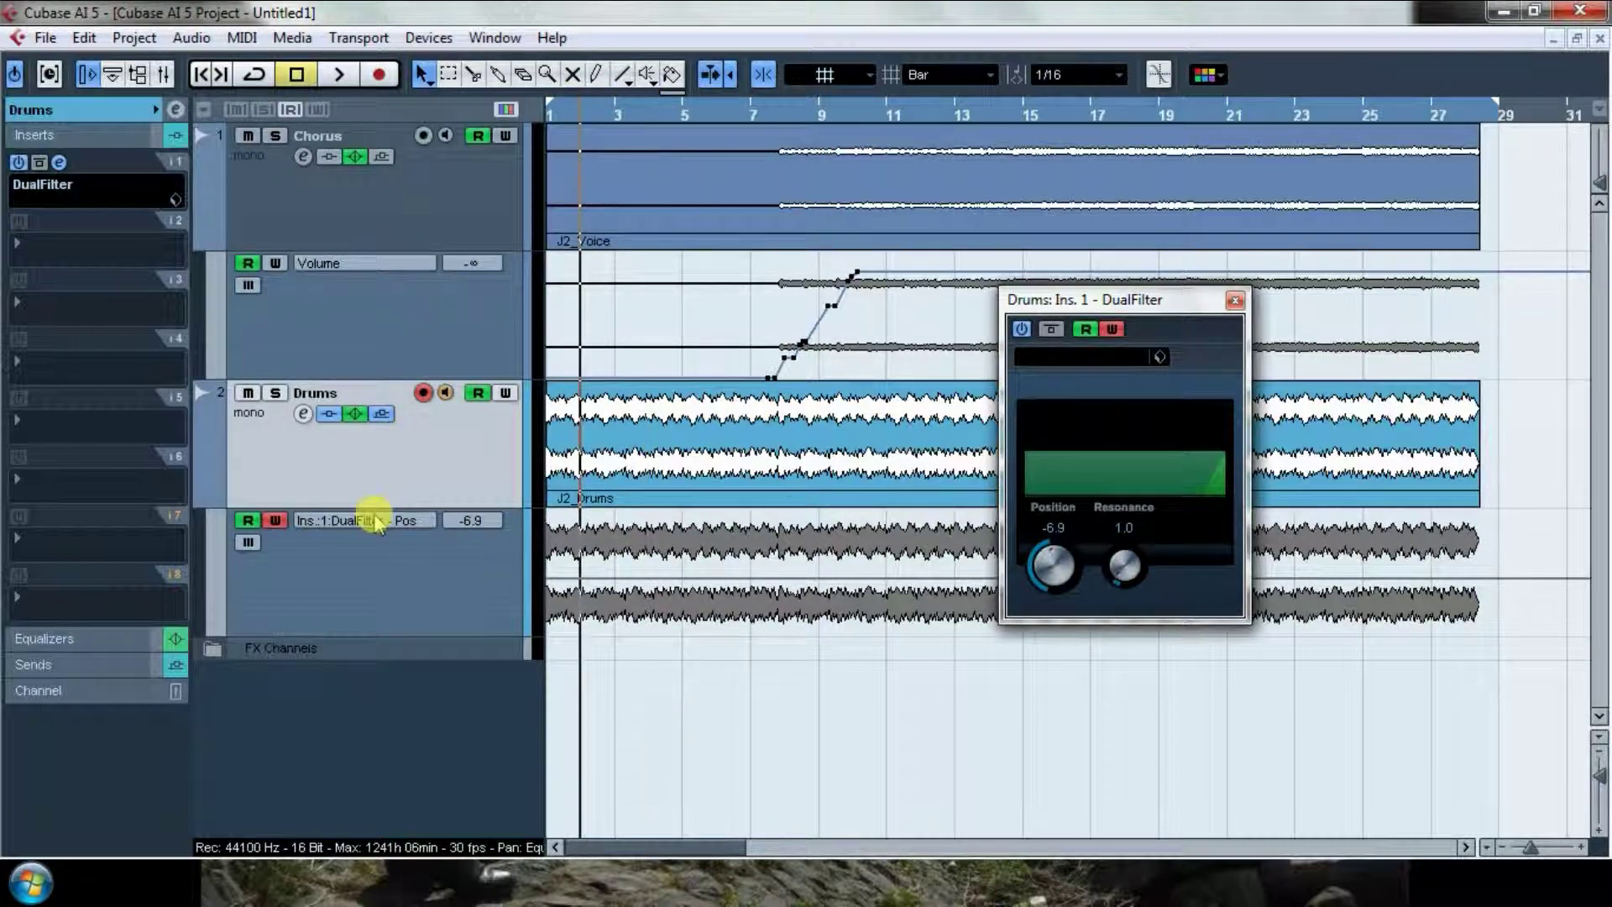
key("space")
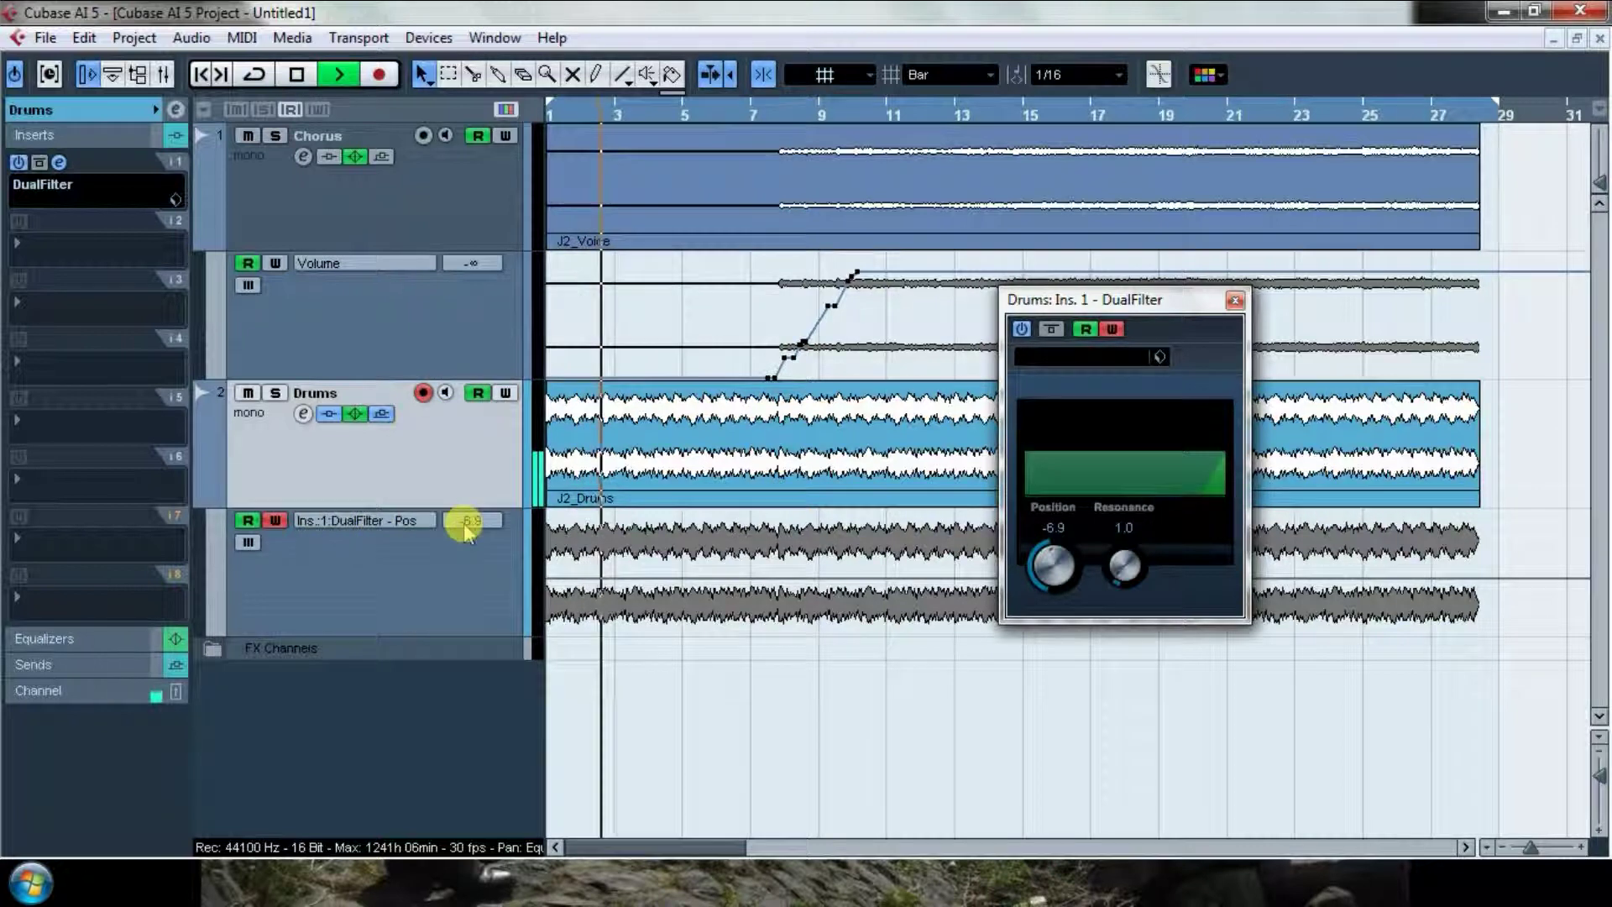
mouse_move(467, 529)
left_mouse_down()
mouse_move(475, 619)
mouse_move(484, 427)
mouse_move(495, 538)
left_mouse_up()
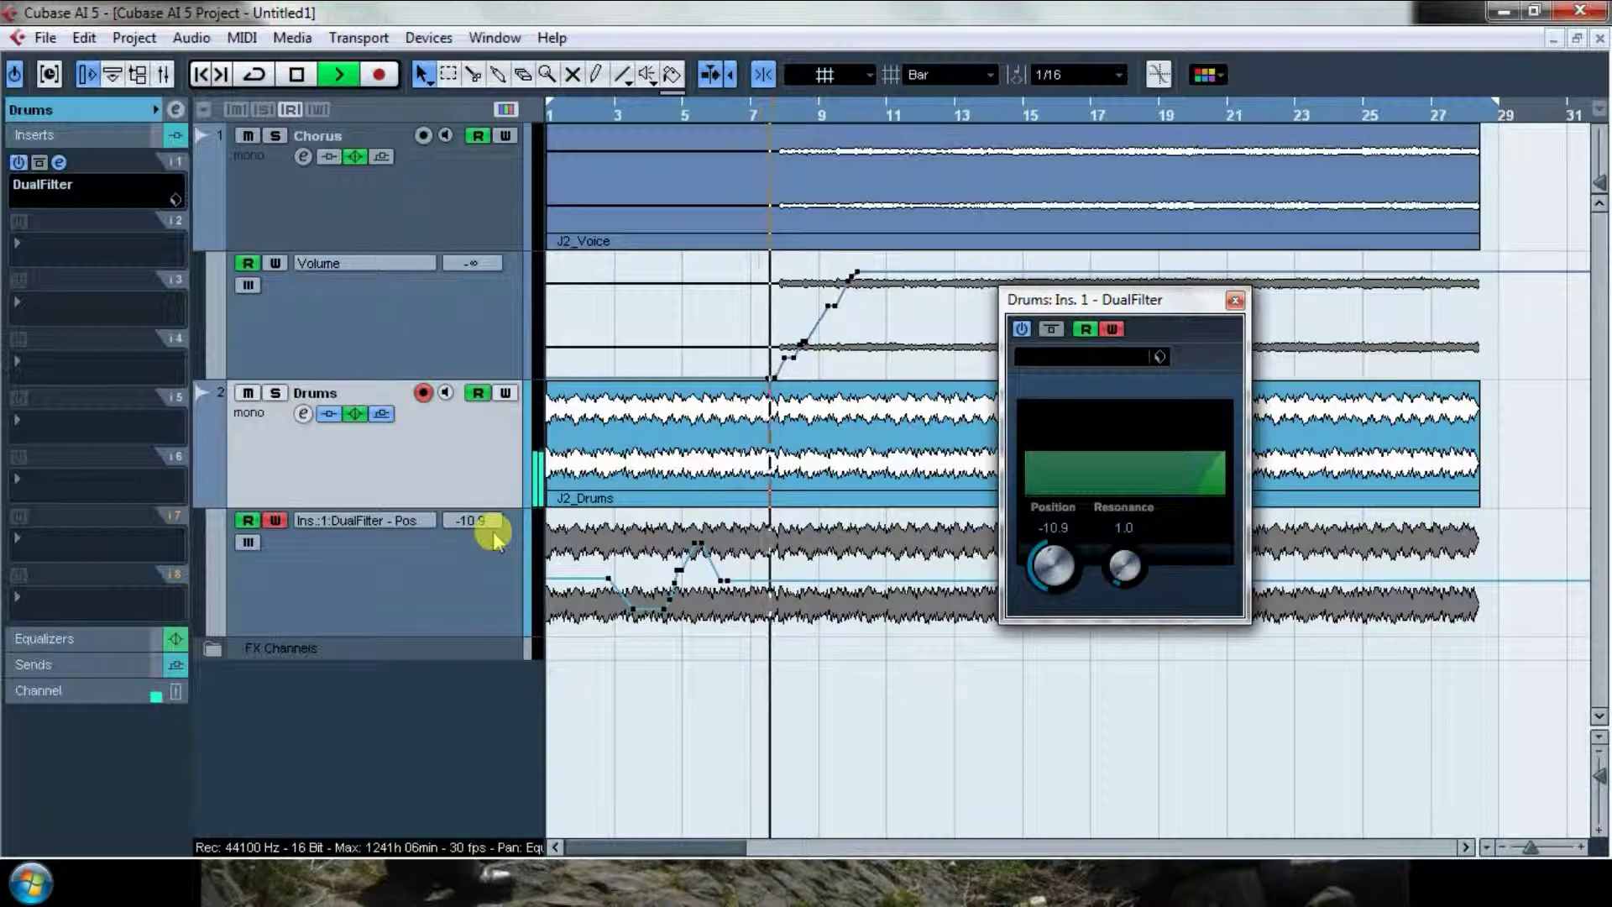
key("space")
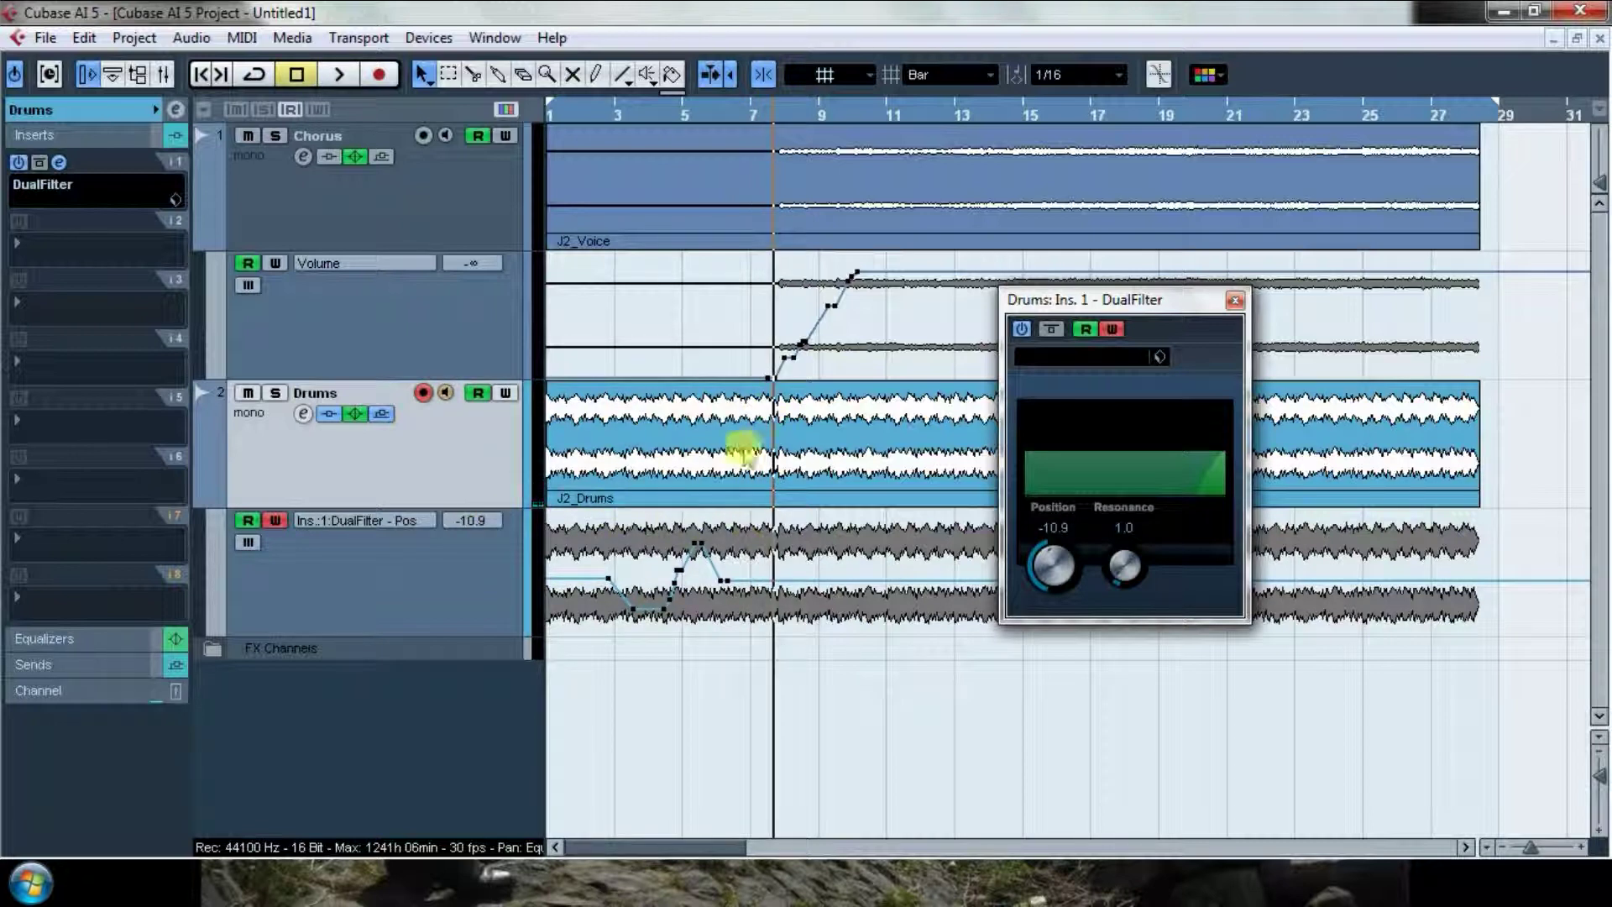
left_click(276, 520)
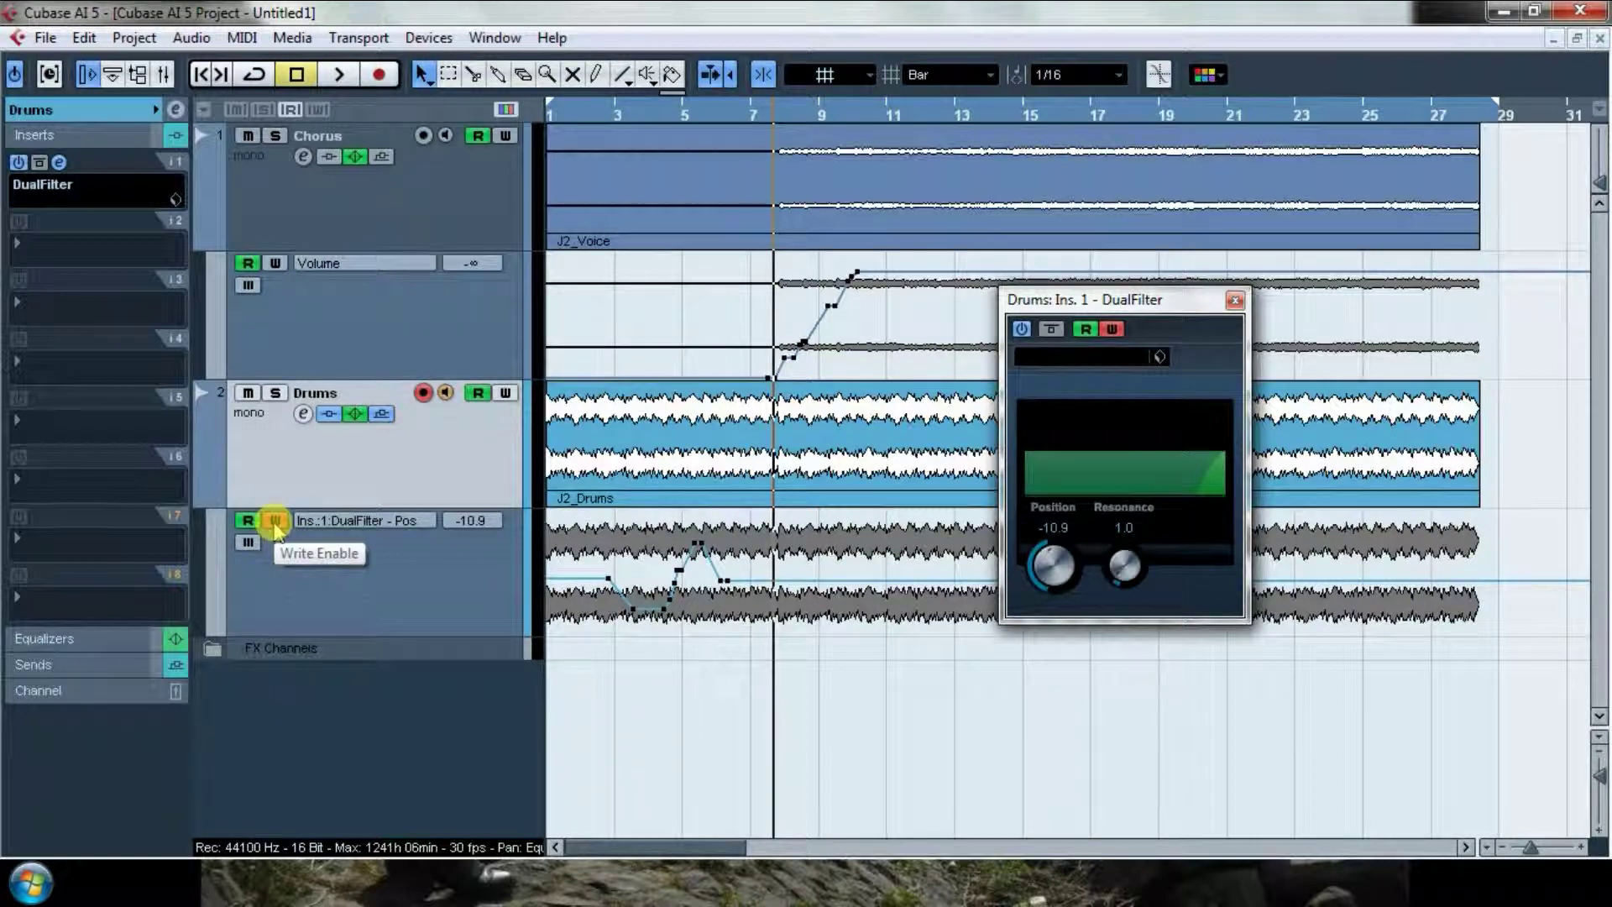
Switch the Drums automation lane to Volume, enable Write, and start playback from bar 8
left_click(398, 524)
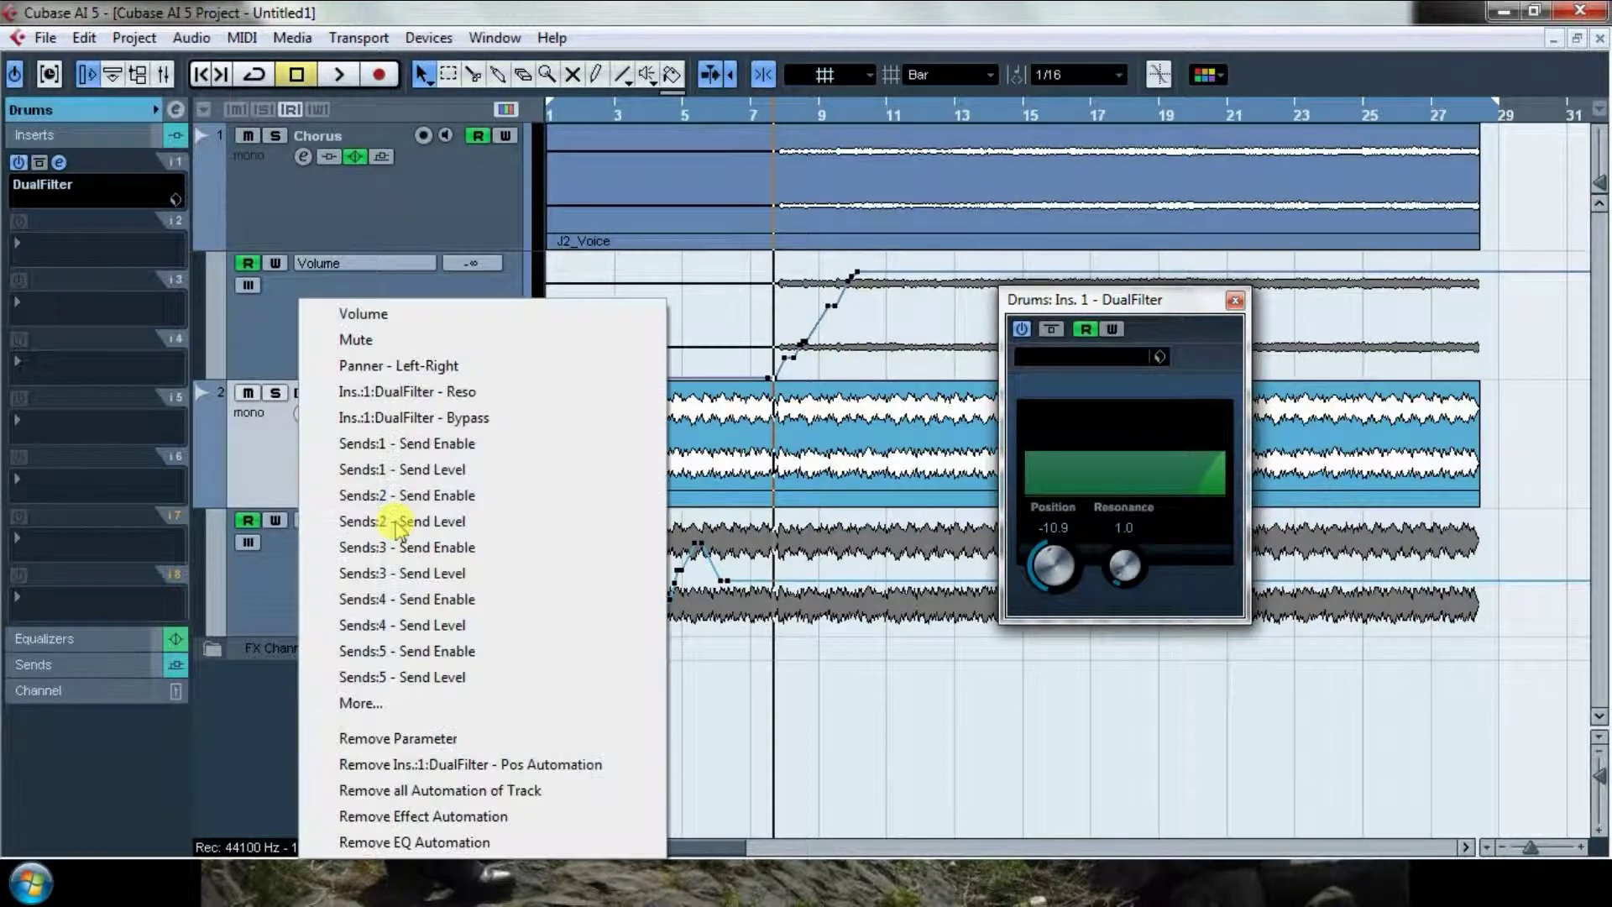
left_click(388, 319)
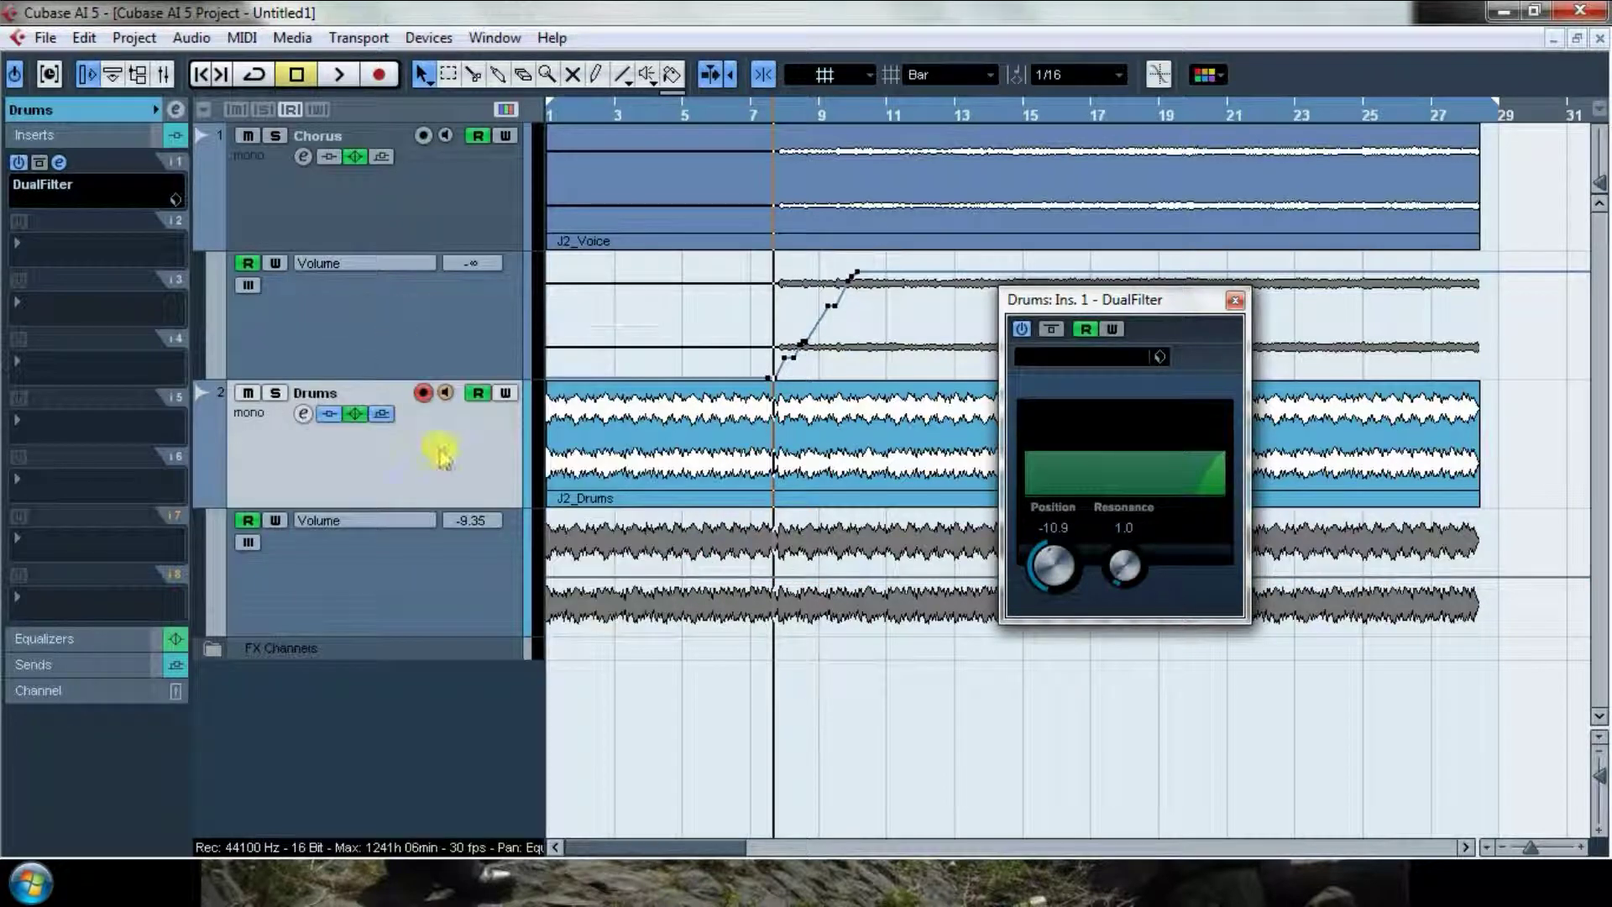
left_click(273, 520)
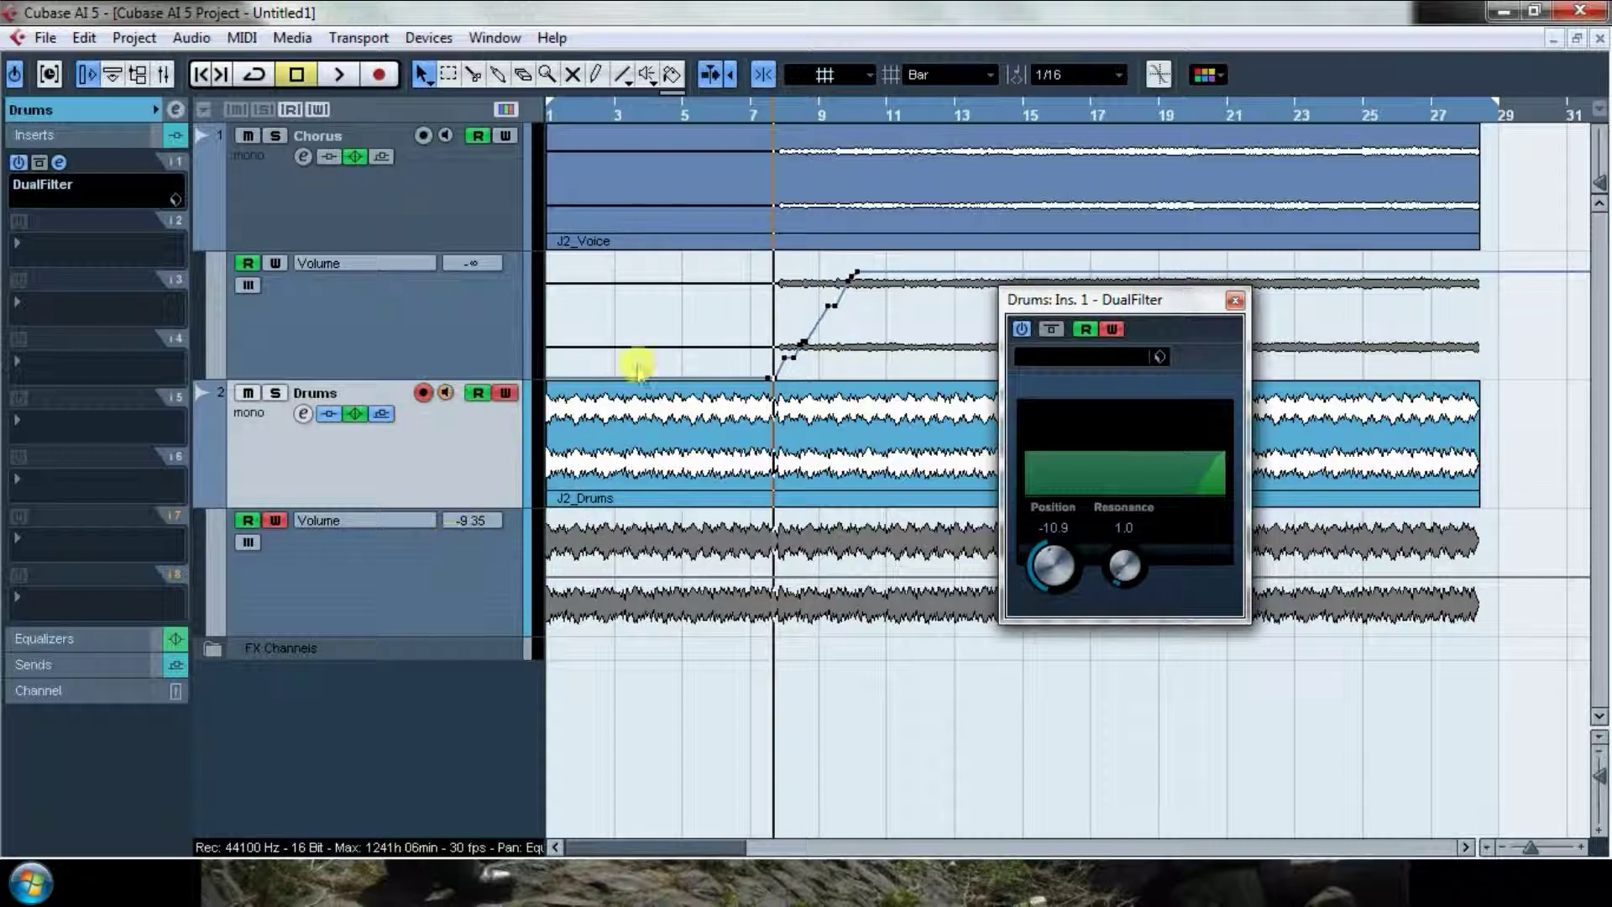
key("space")
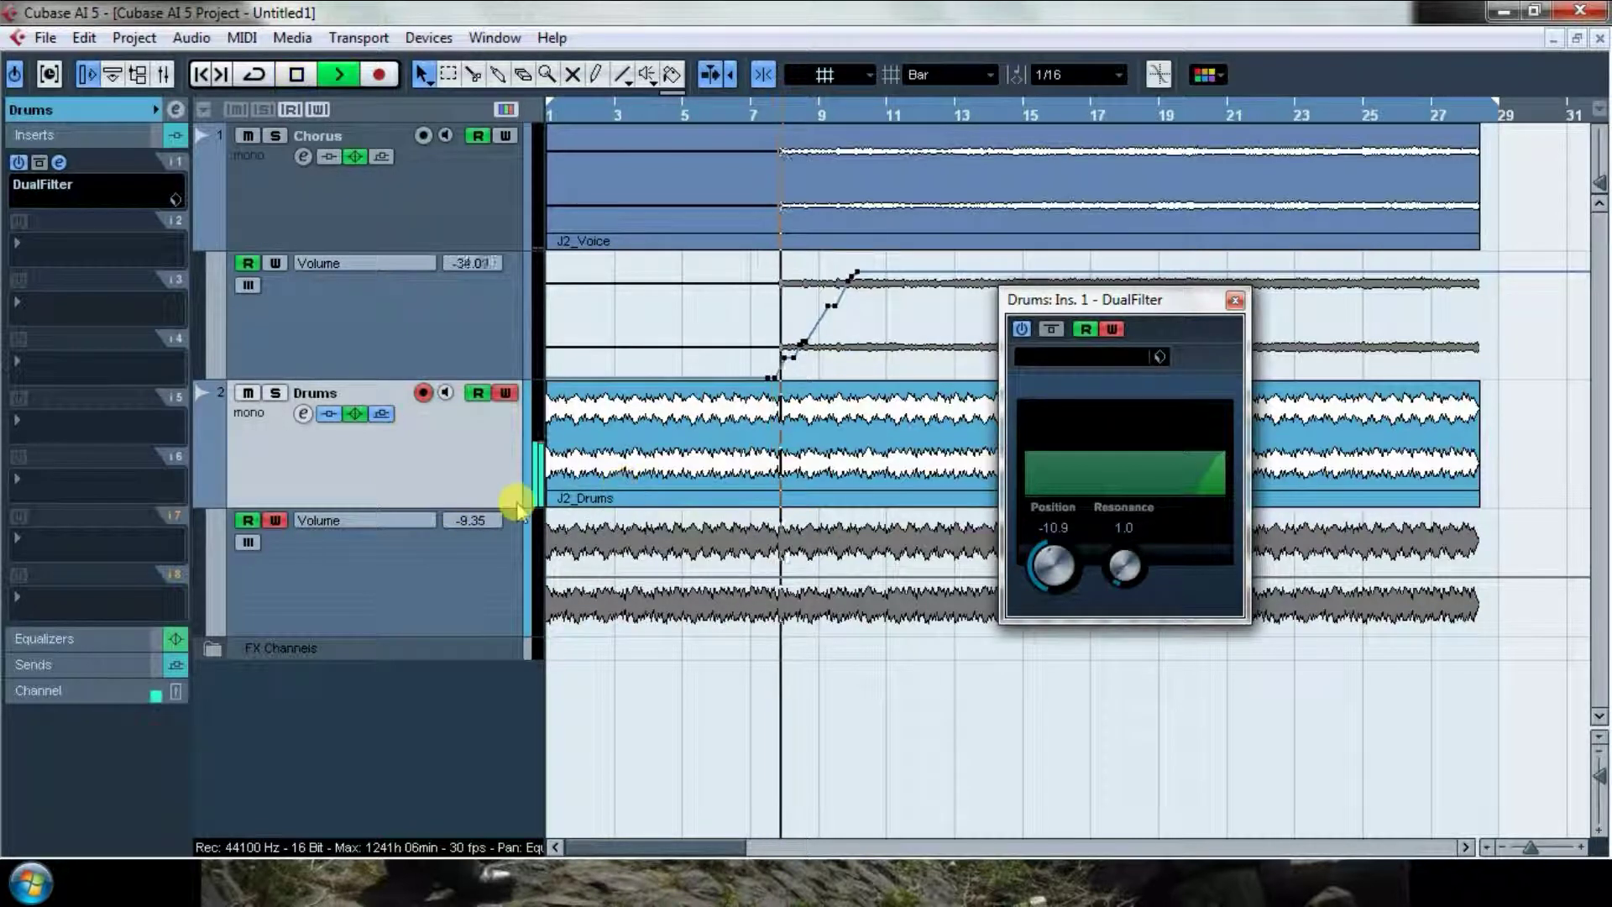
Drag the Drums Volume value down during playback to write a dip, stopping at -10.49
mouse_move(483, 525)
left_mouse_down()
mouse_move(492, 623)
mouse_move(503, 445)
mouse_move(510, 541)
left_mouse_up()
key("space")
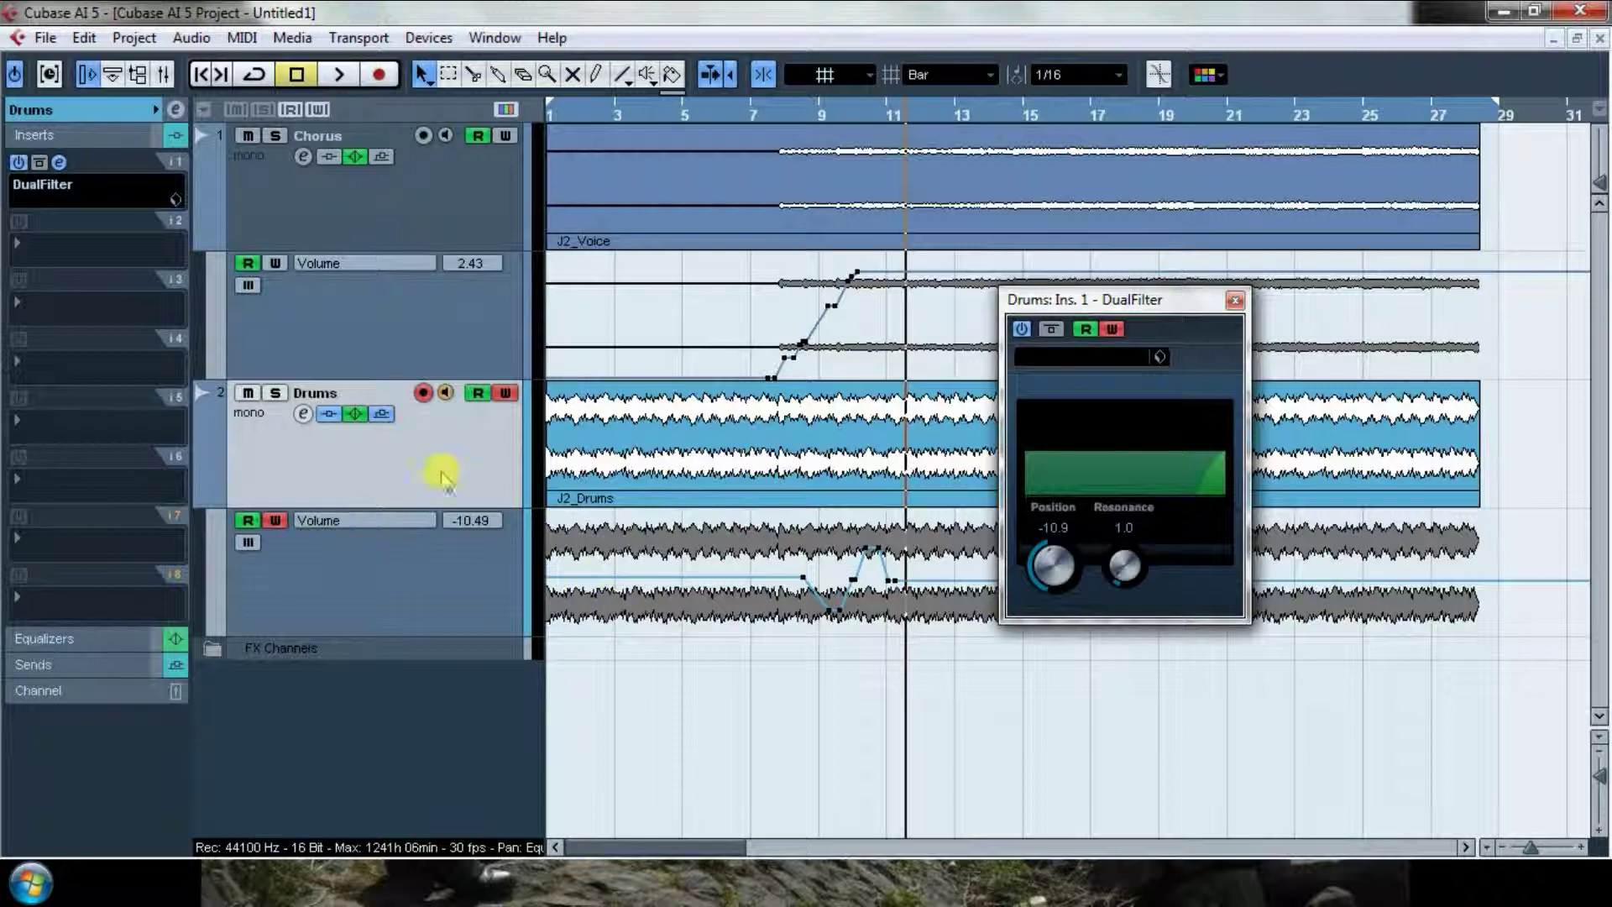
Switch the Drums automation lane back to Ins.:1:DualFilter - Pos to show its recorded sweep
left_click(407, 522)
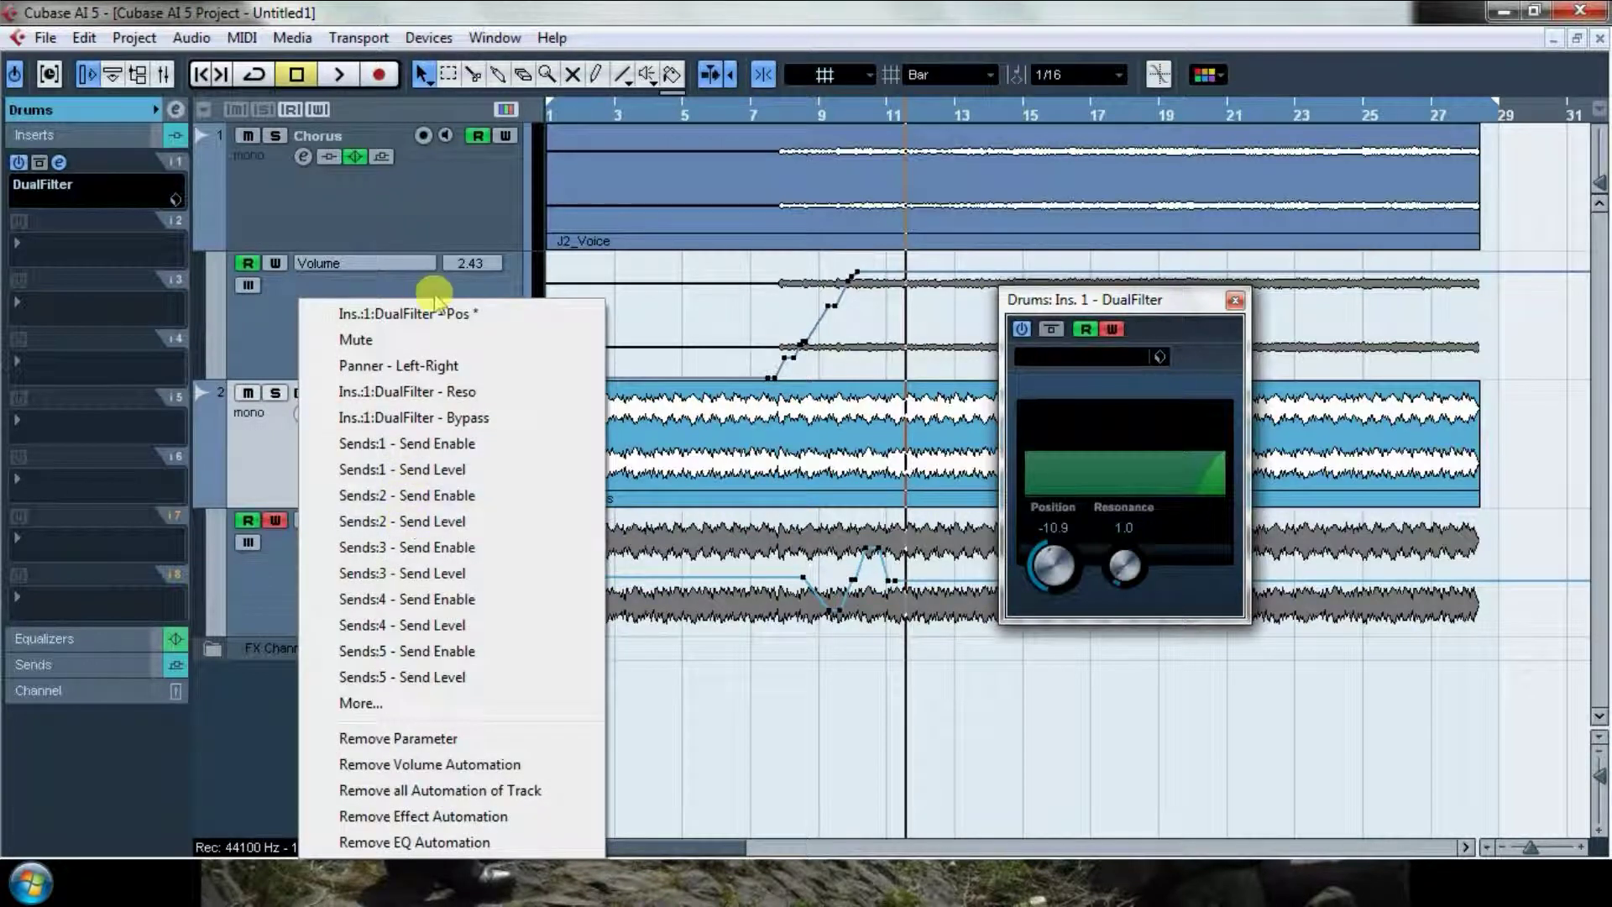
left_click(471, 319)
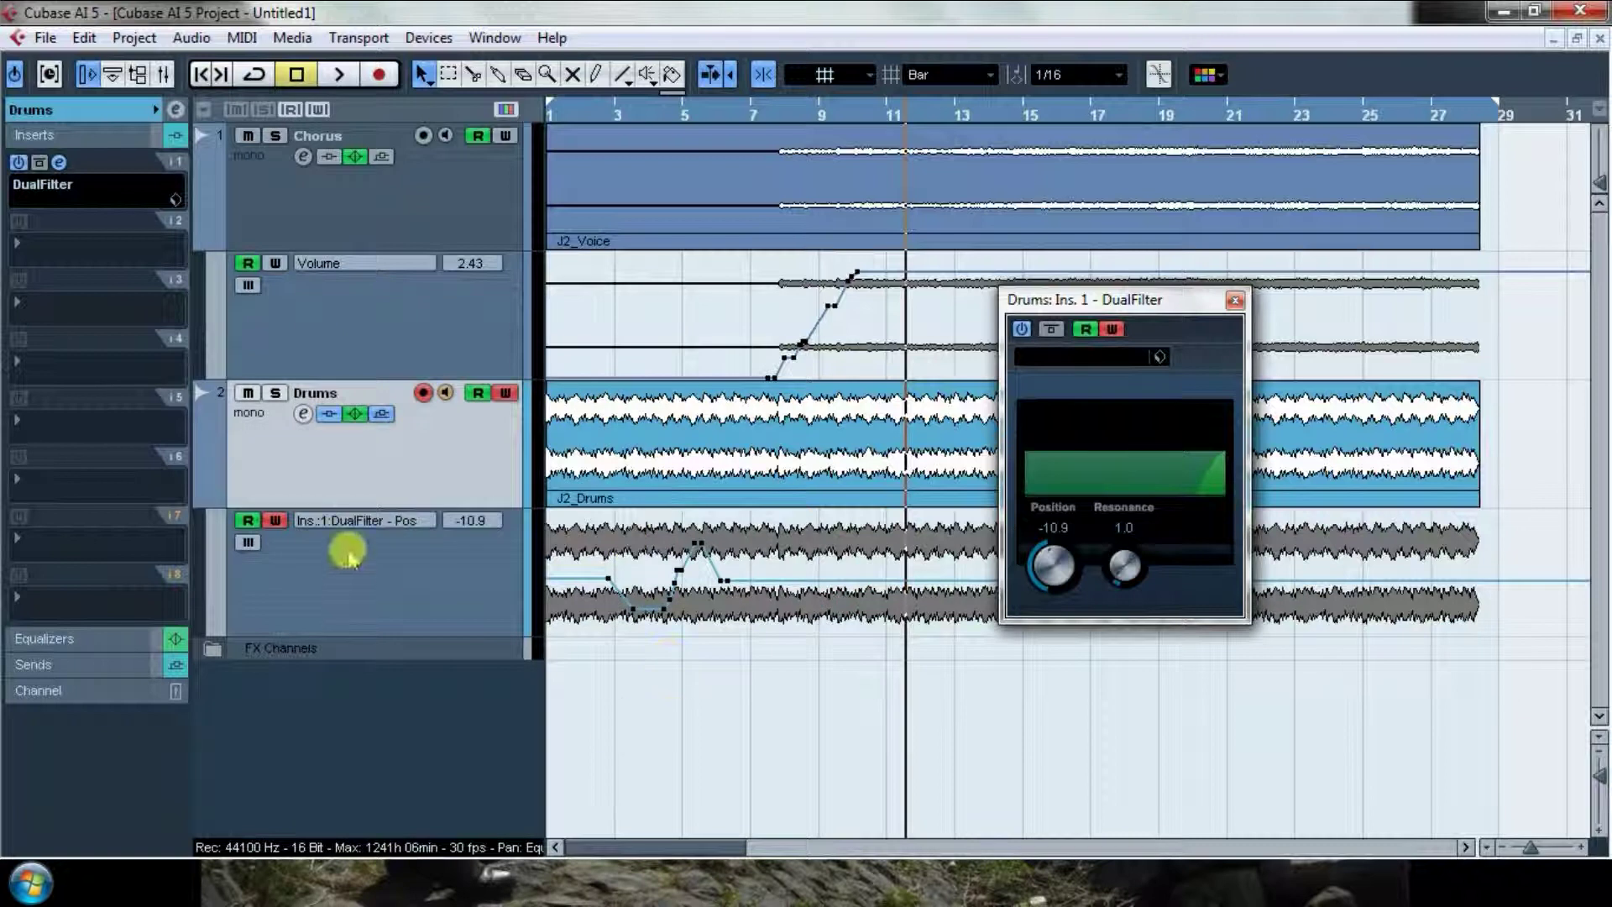